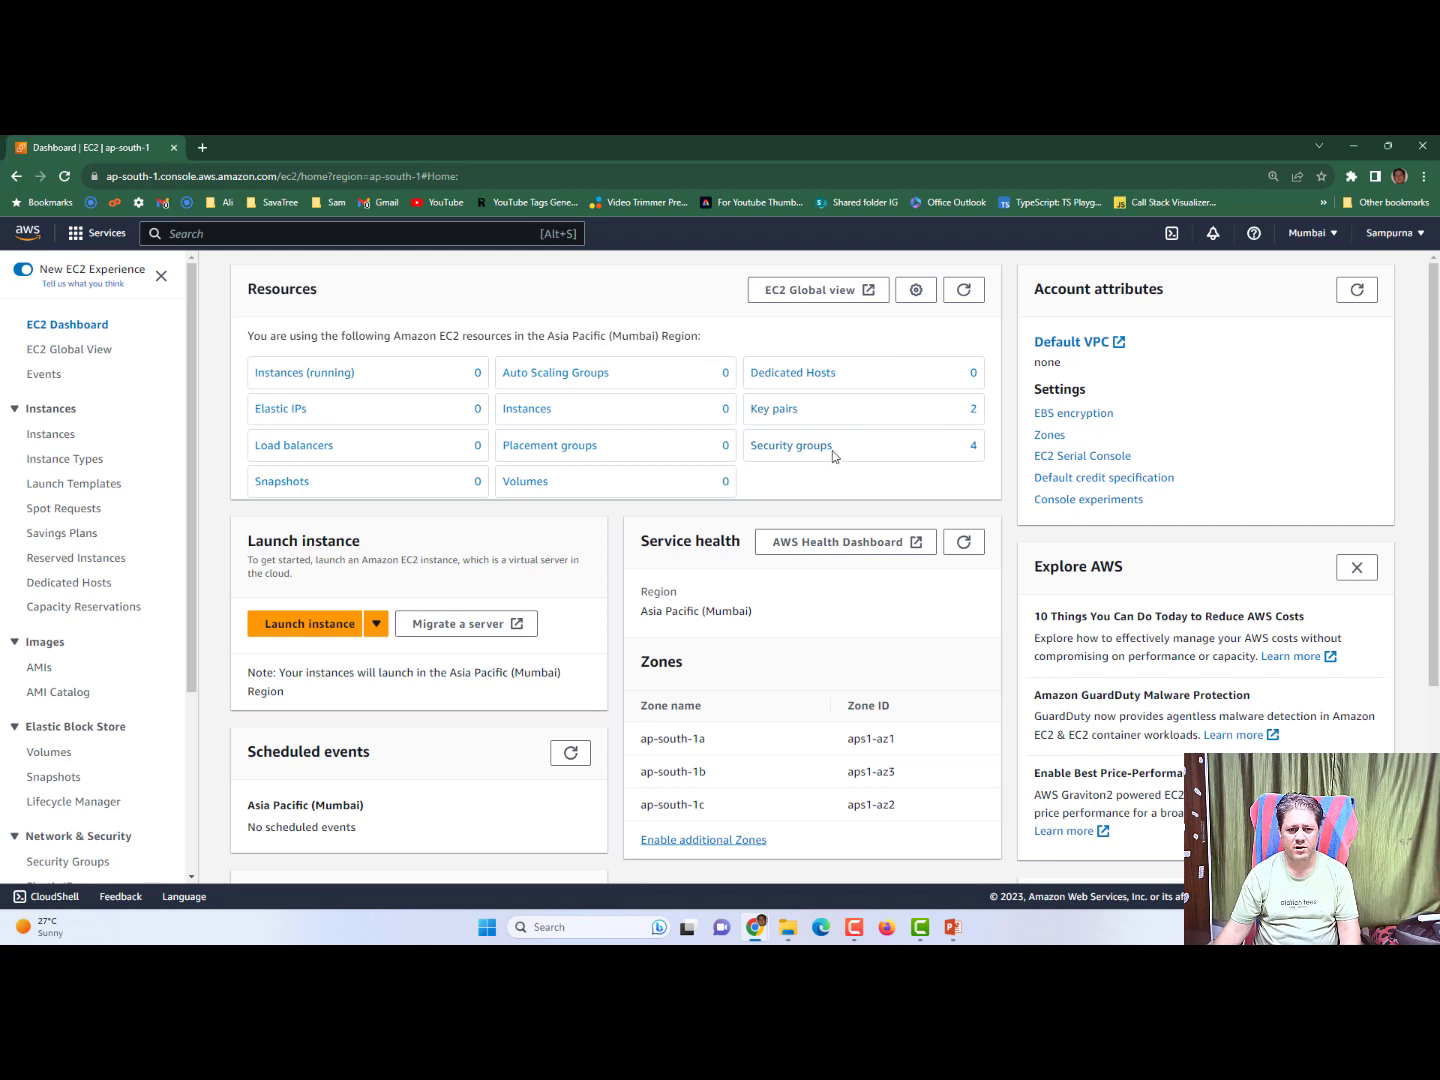
Look over the EC2 dashboard's resources and open the form for launching an instance.
scroll(643, 654, down, 2)
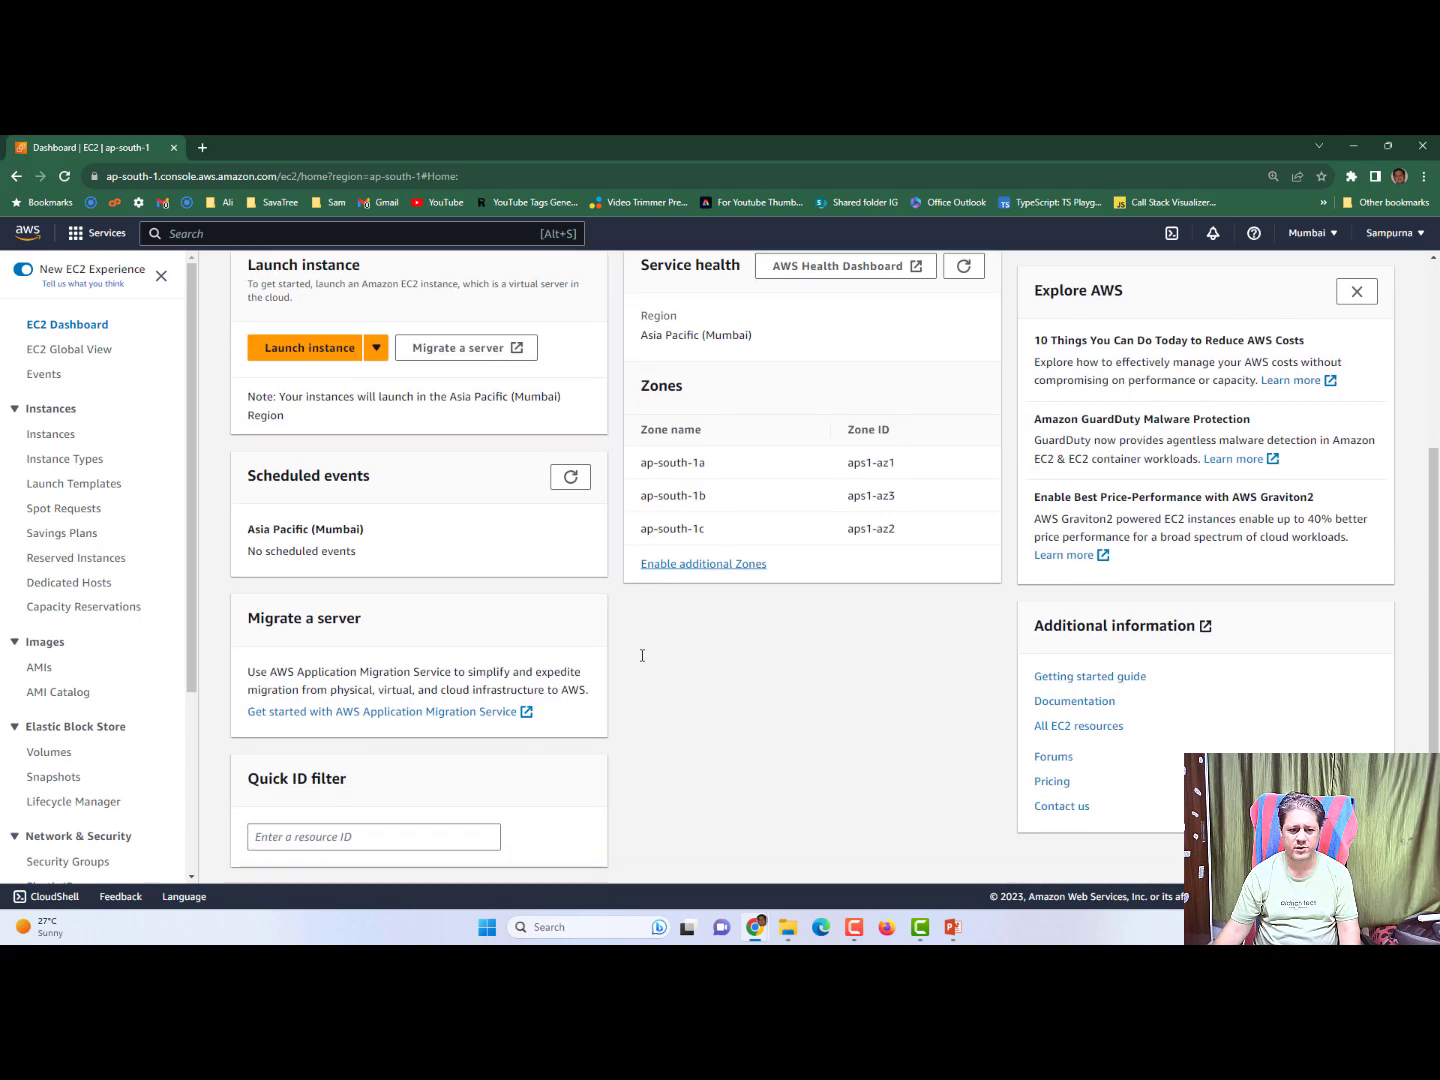
scroll(644, 655, up, 3)
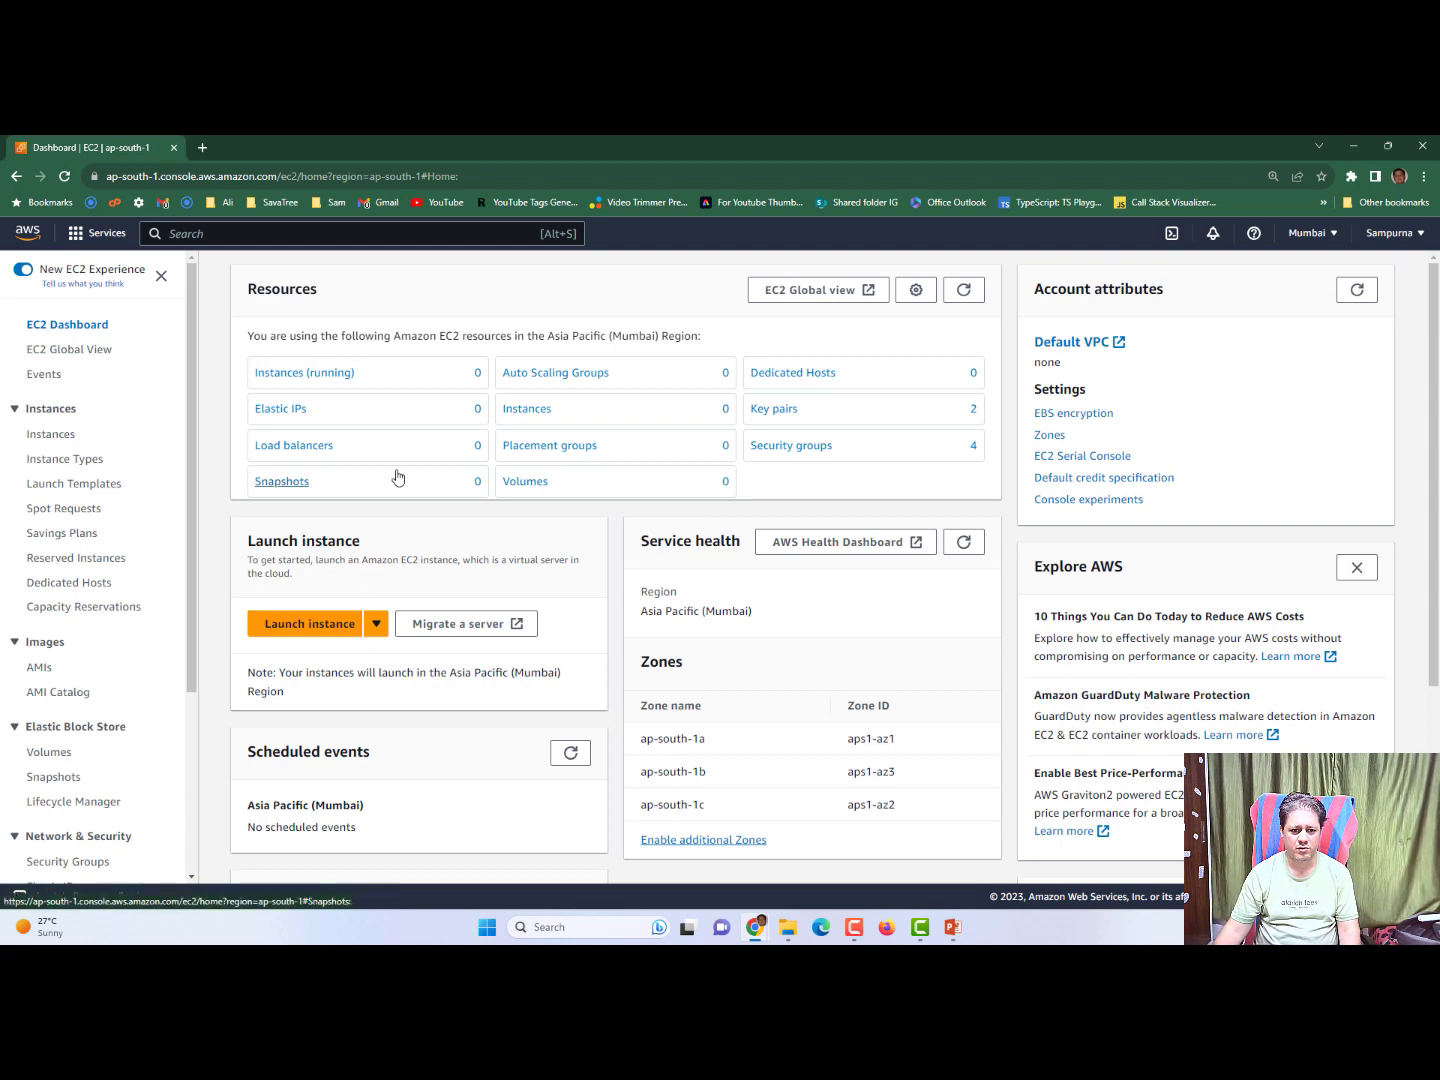
click(336, 626)
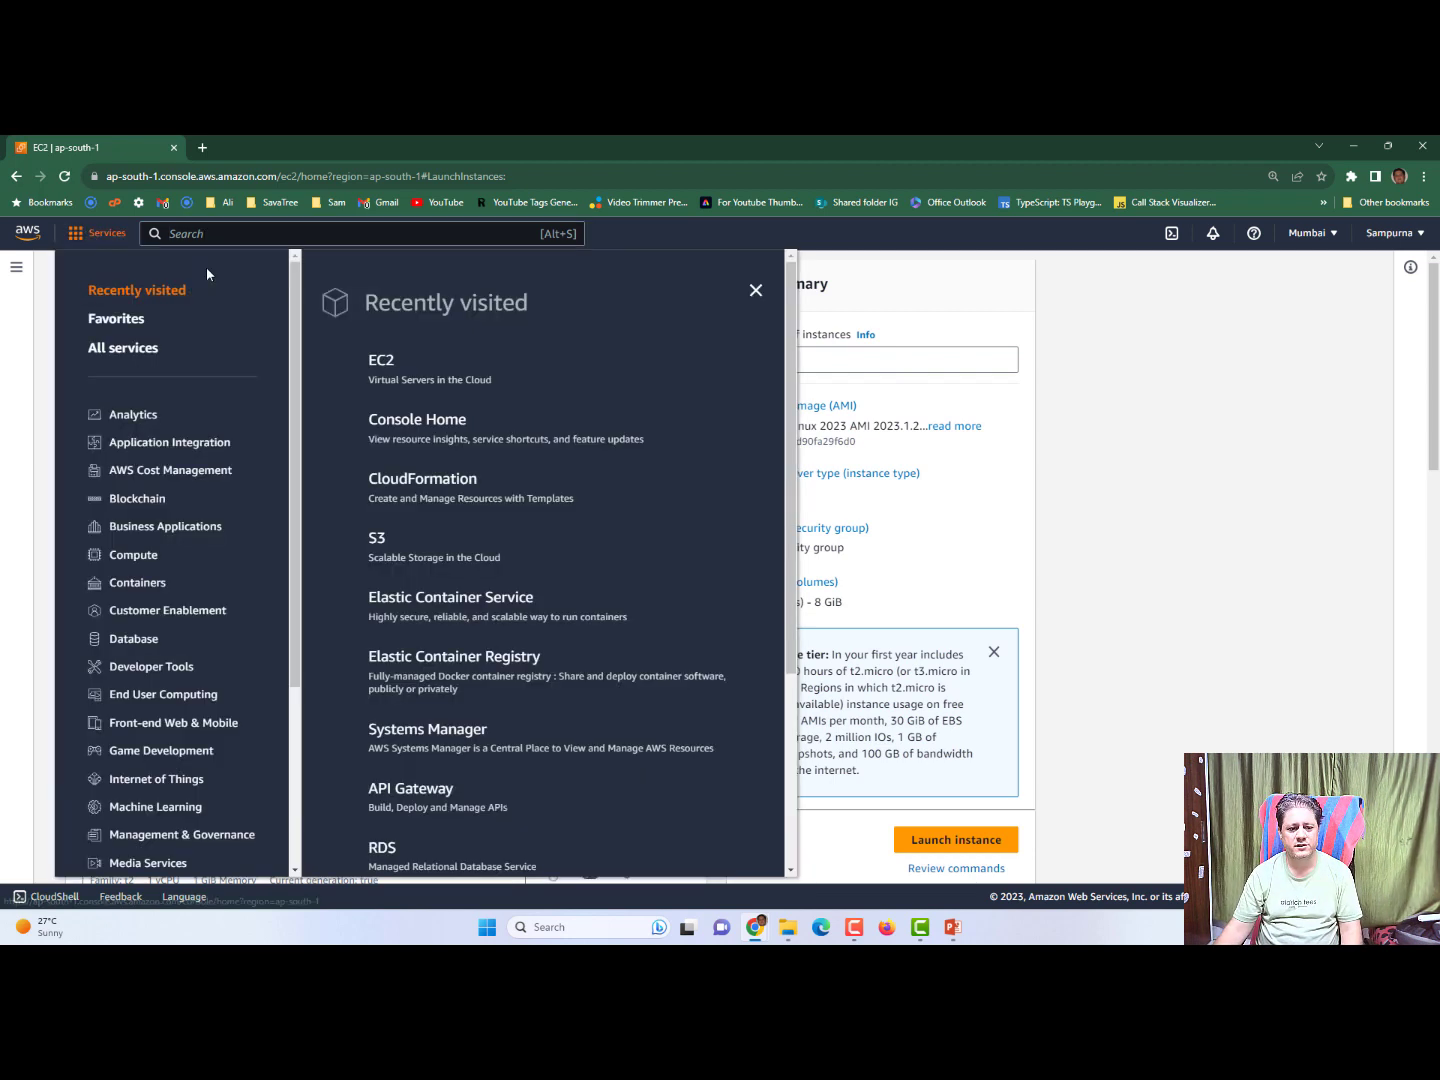
Search the AWS services for "ec2", open the EC2 dashboard and start launching a new instance.
click(90, 232)
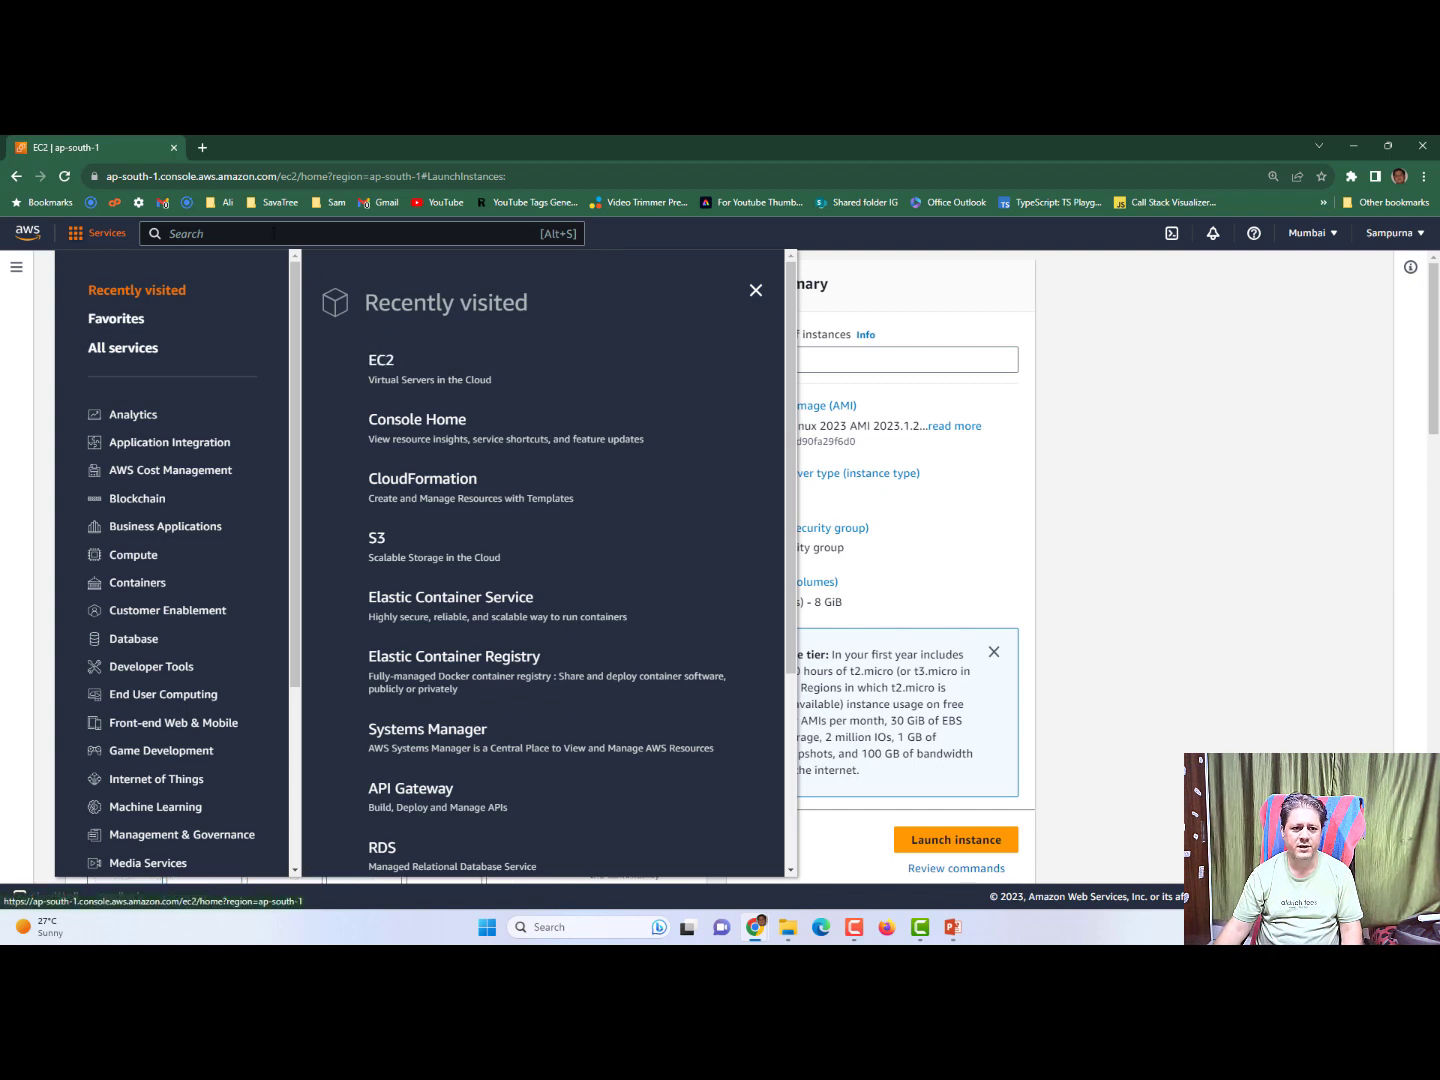
click(274, 232)
text(ec2)
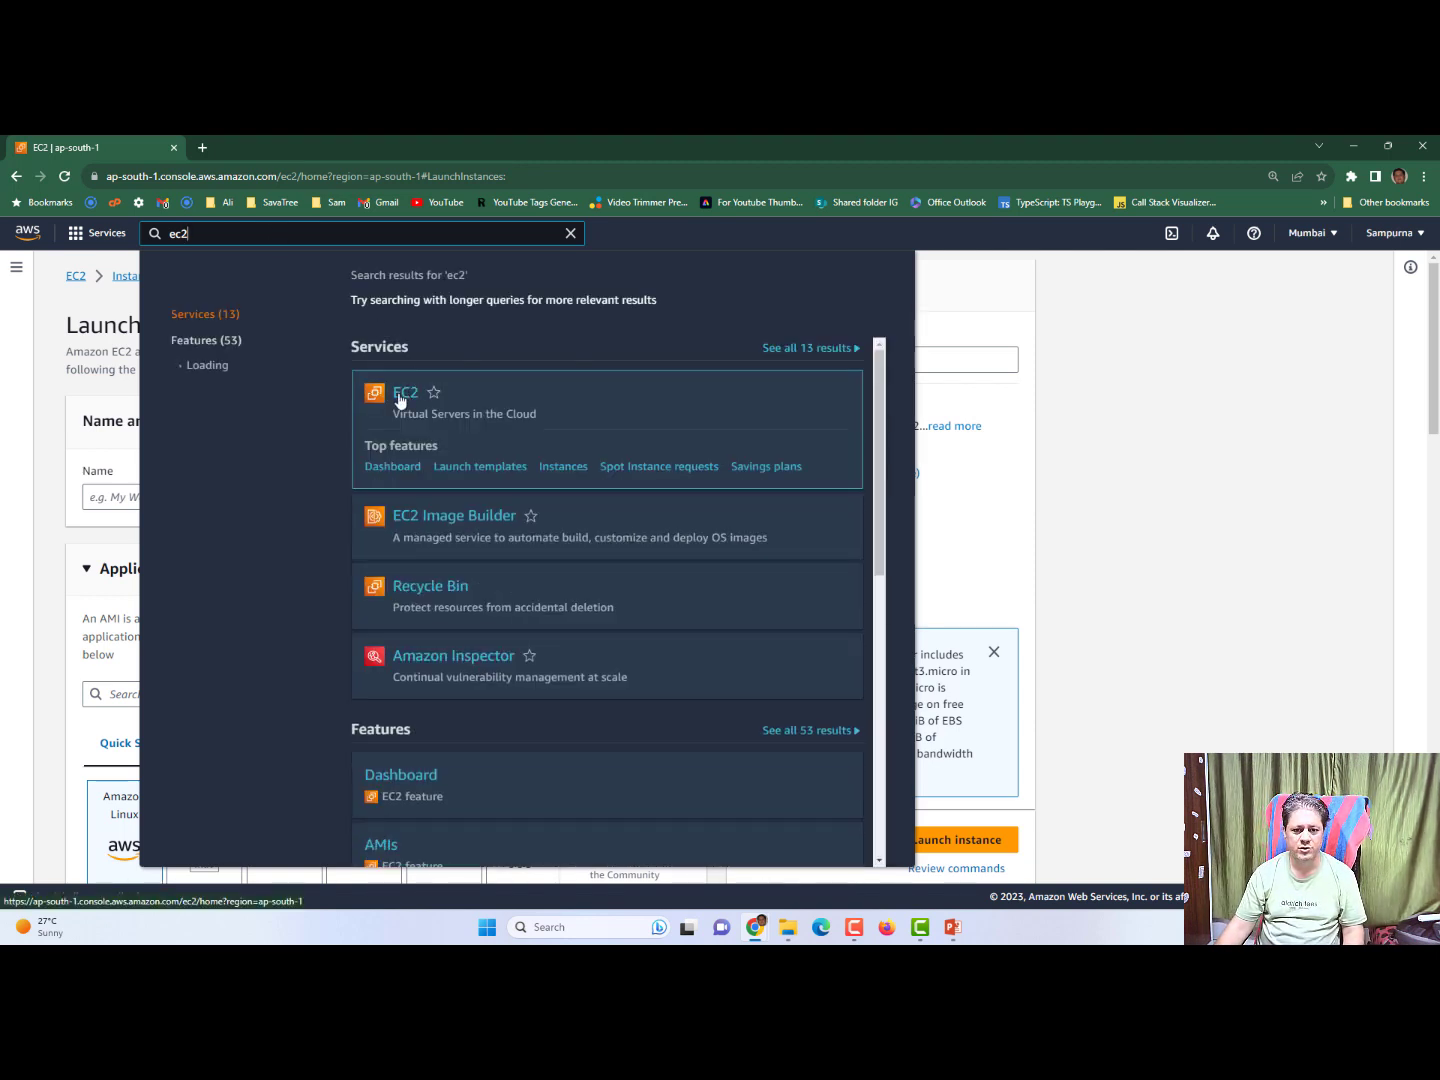
click(401, 396)
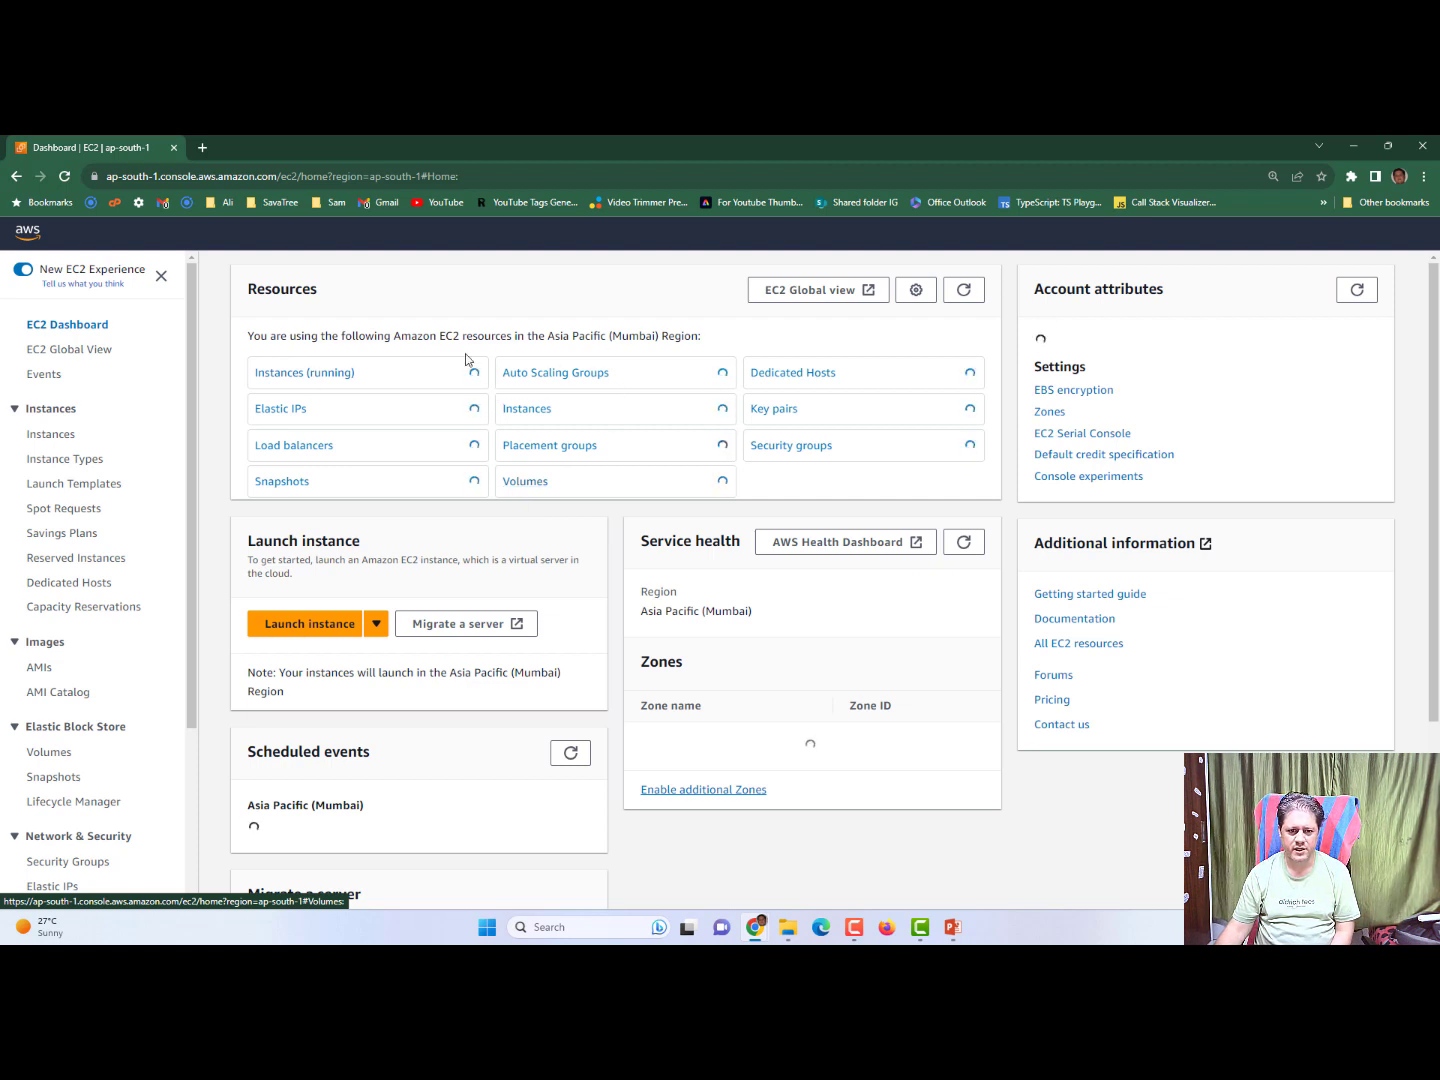
click(338, 630)
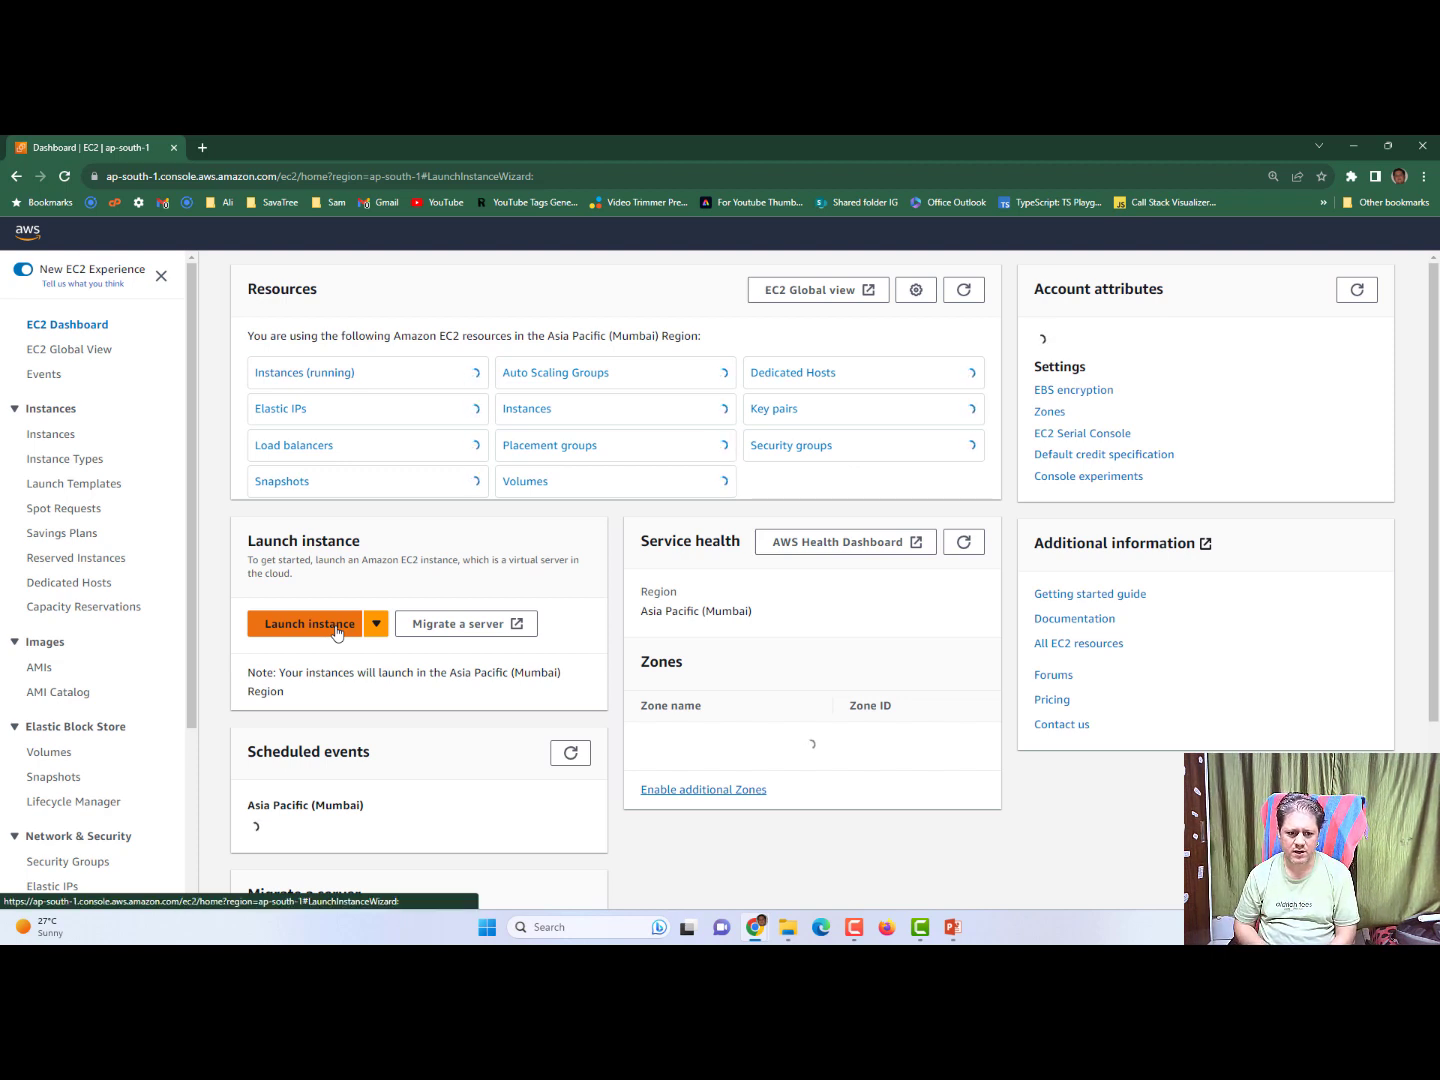
click(338, 630)
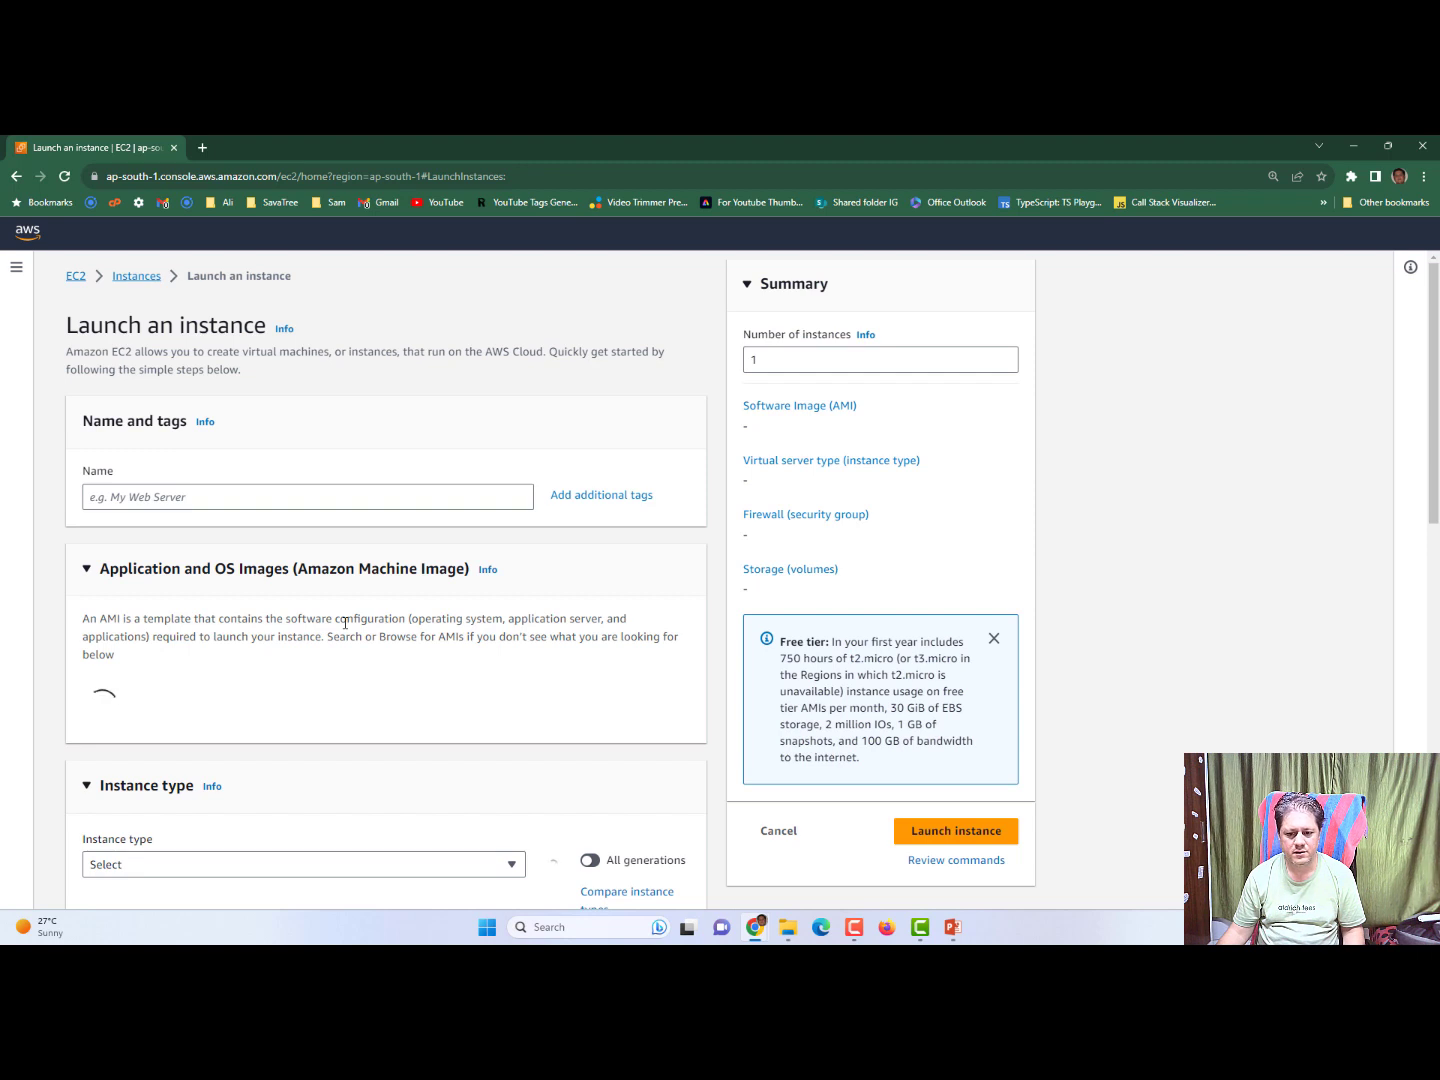
Look through the launch form's sections and the existing key pairs offered for login.
scroll(379, 646, down, 7)
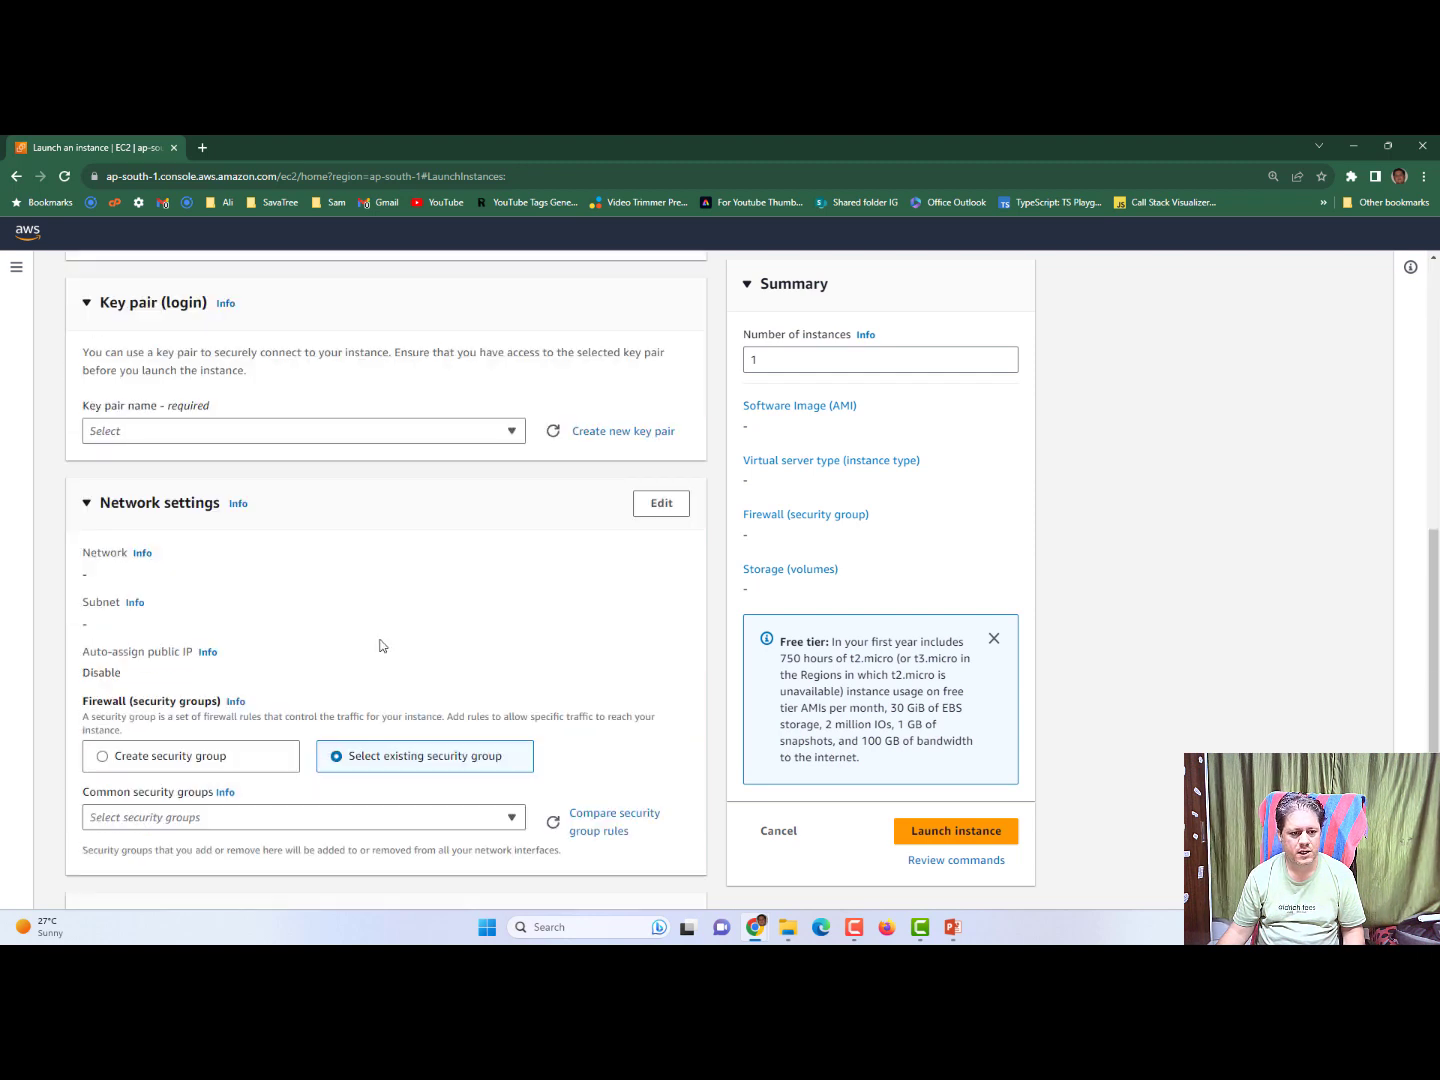
click(453, 431)
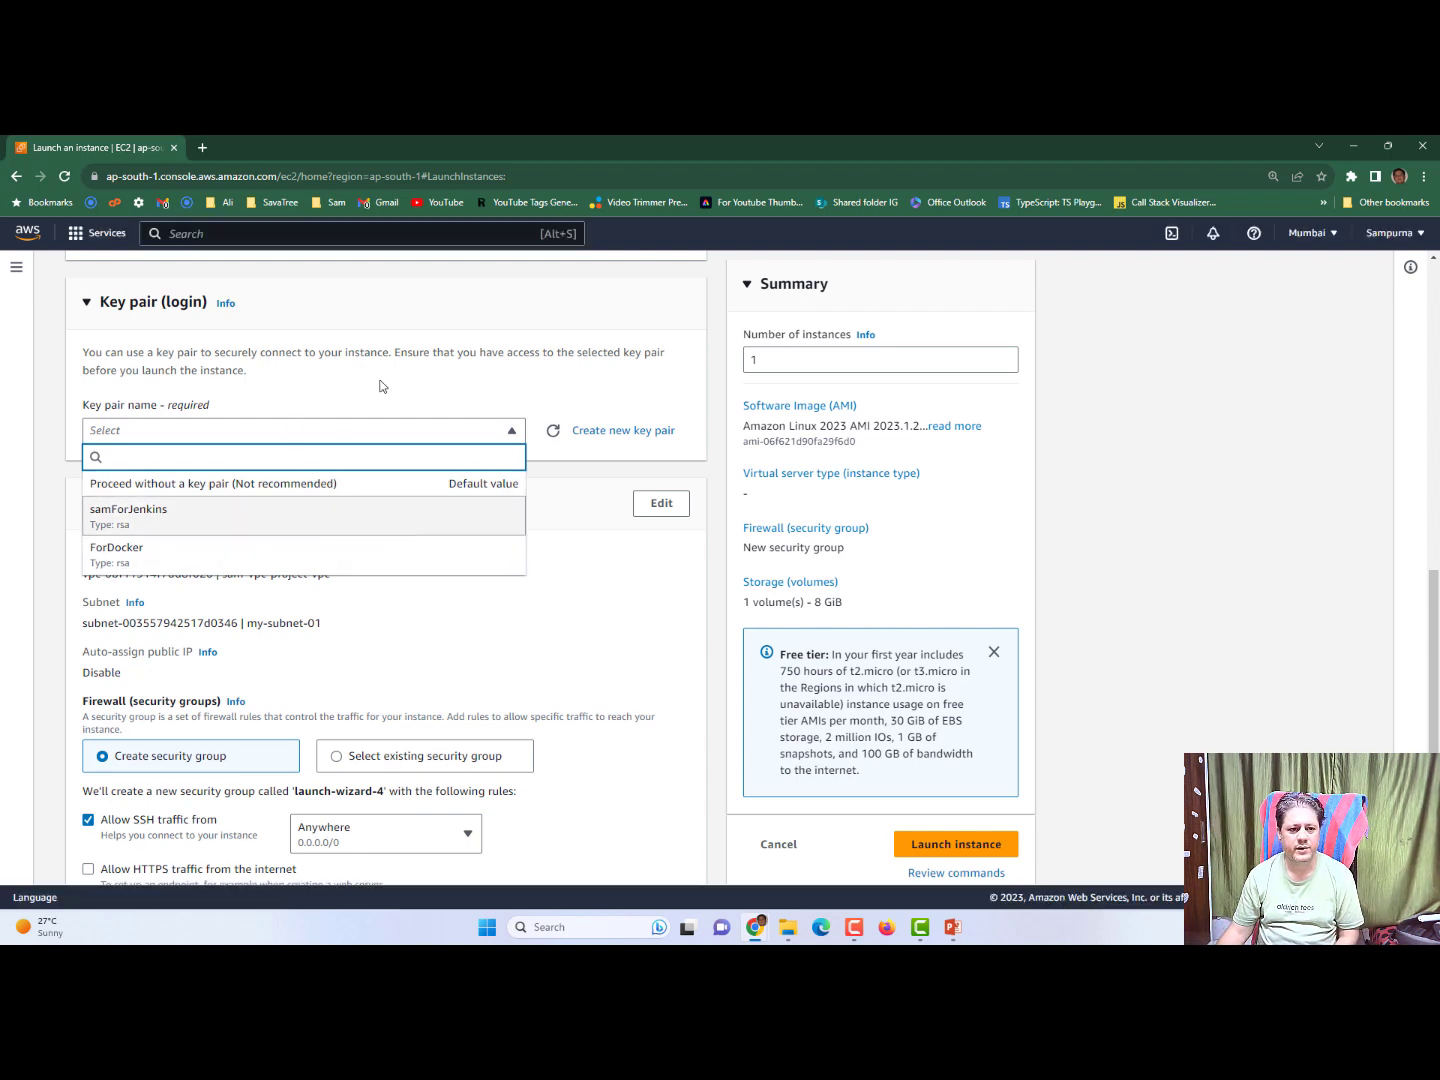
scroll(350, 410, up, 5)
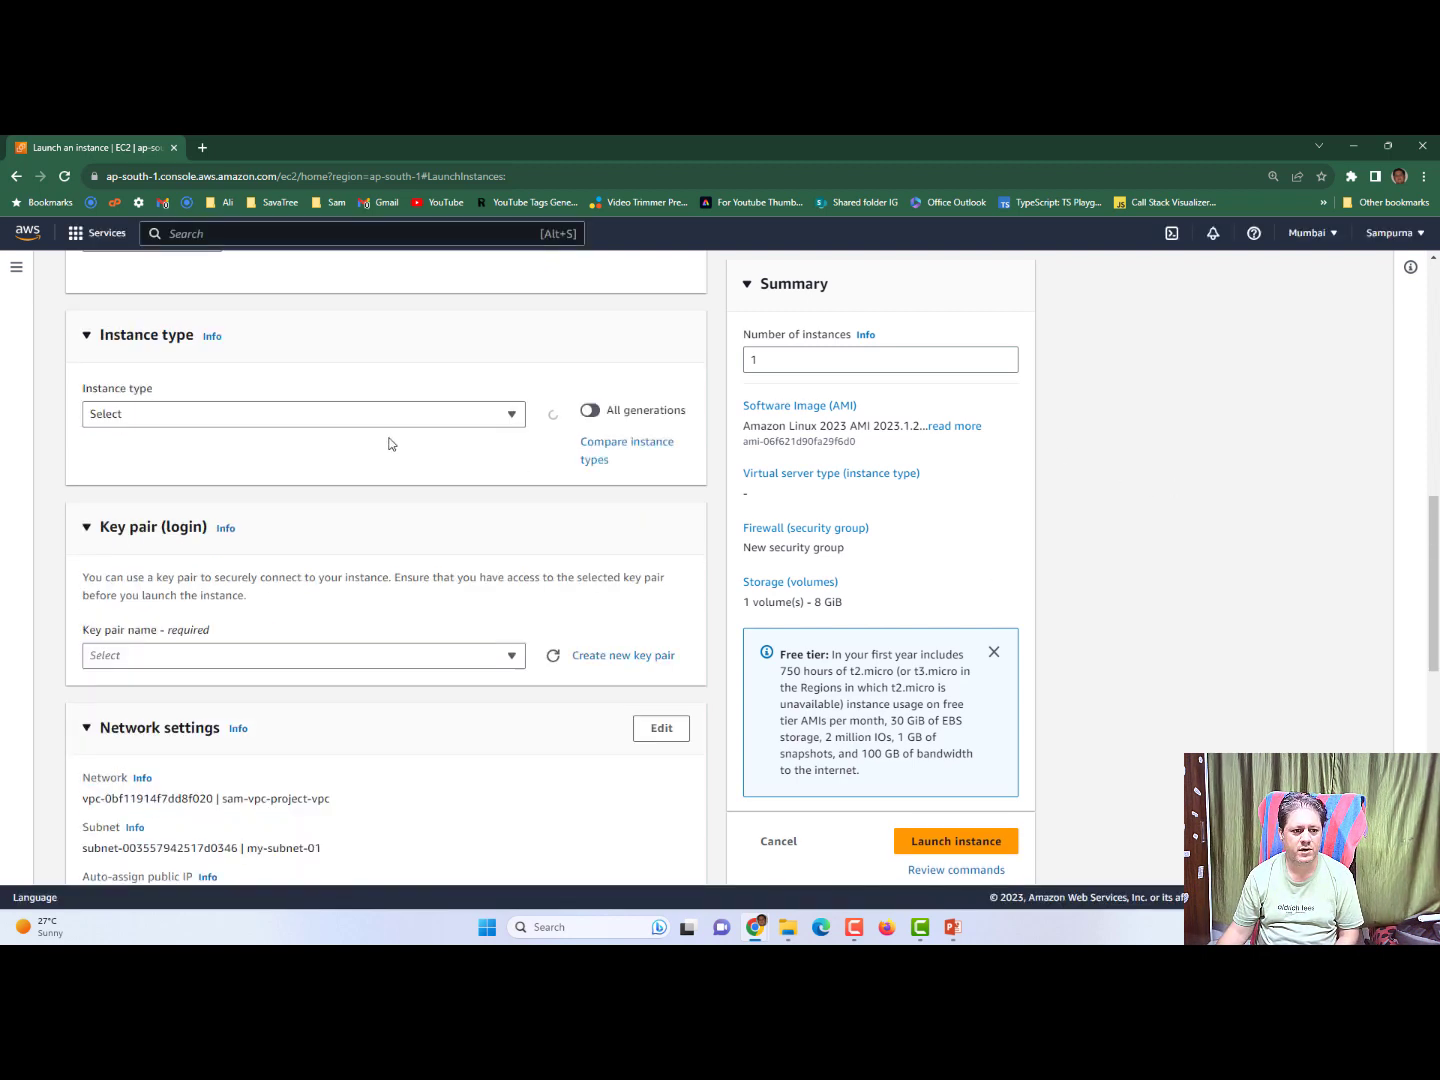
scroll(361, 431, up, 5)
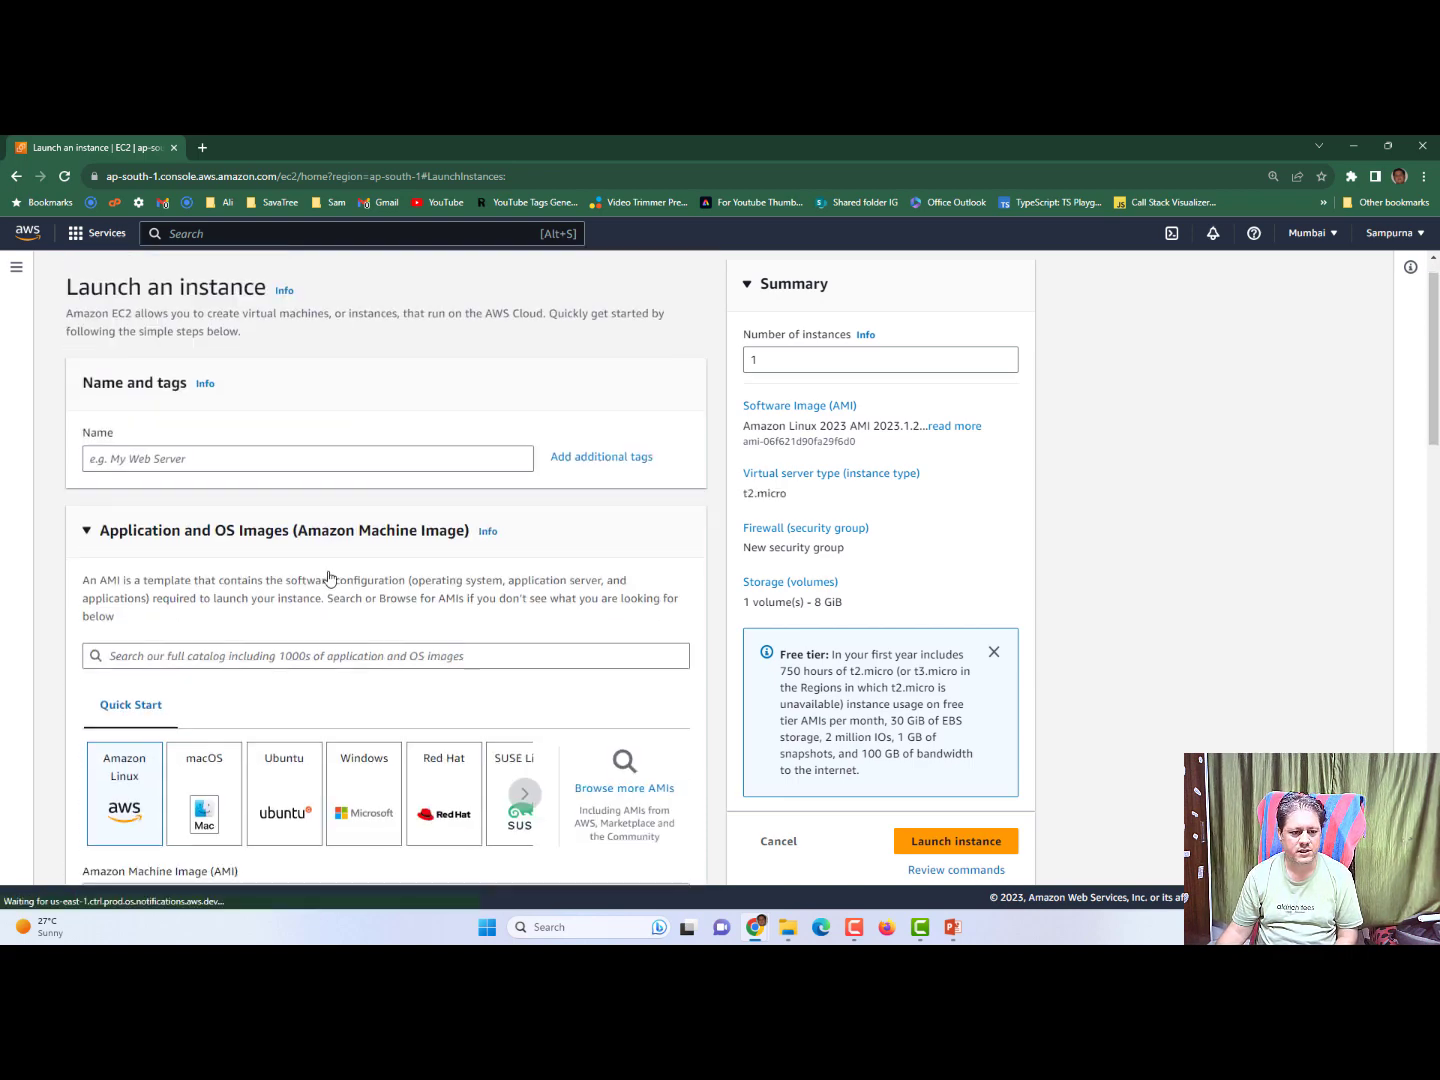
Examine the quick start operating system images and the architectures offered for the Amazon Linux AMI.
scroll(330, 568, down, 2)
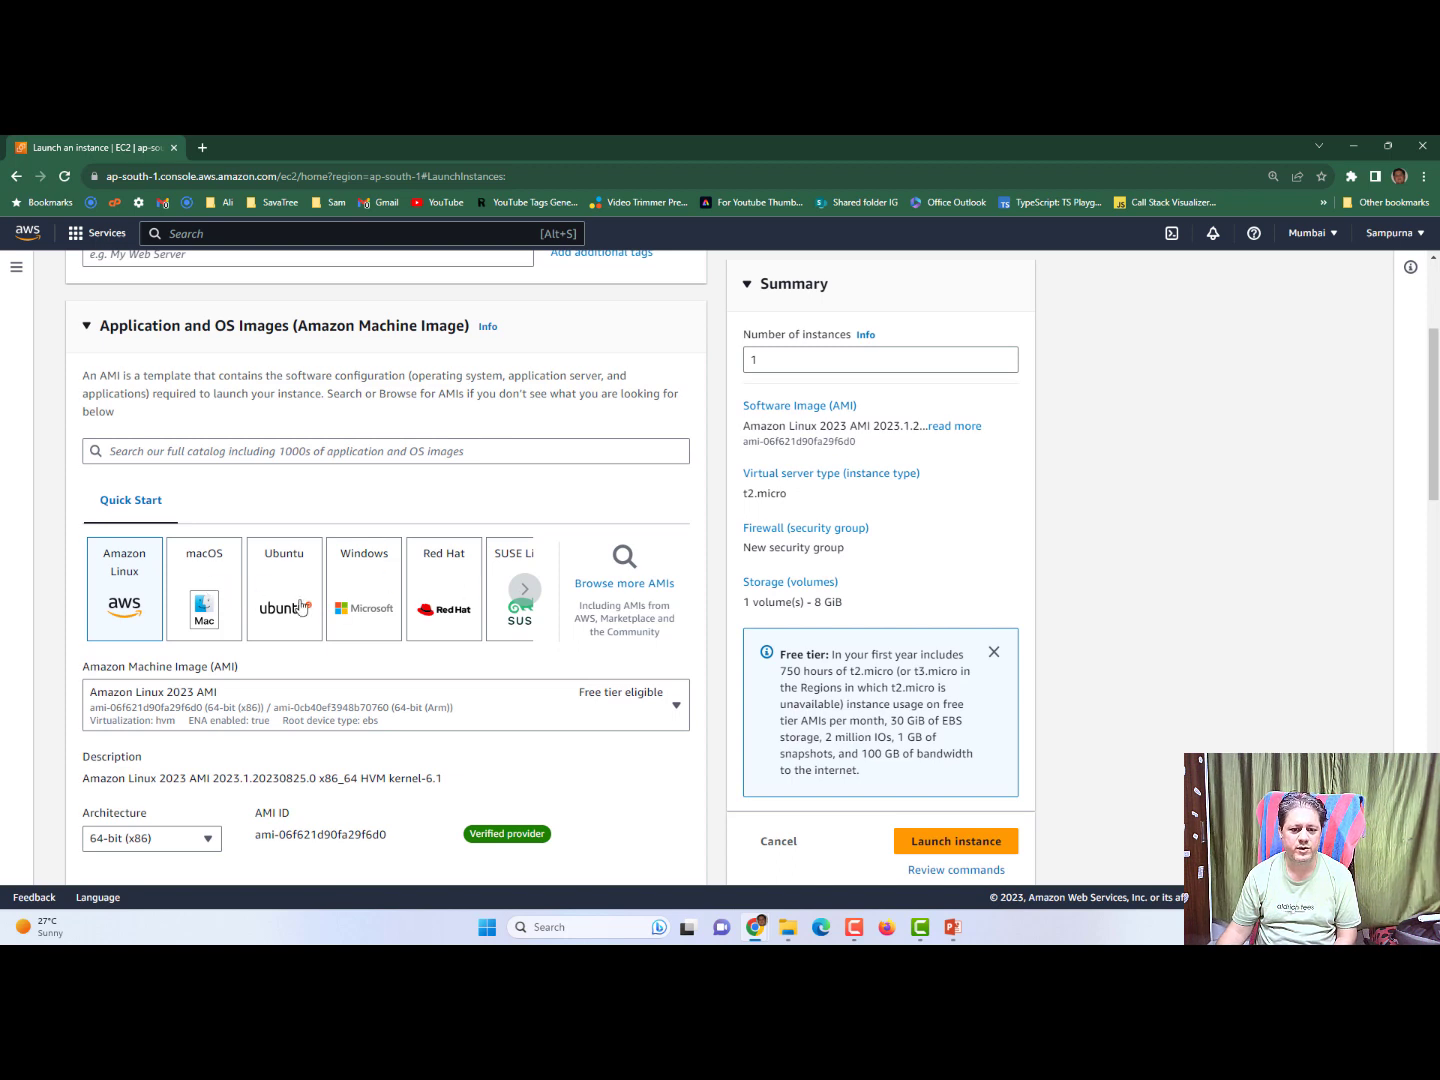
scroll(303, 607, down, 2)
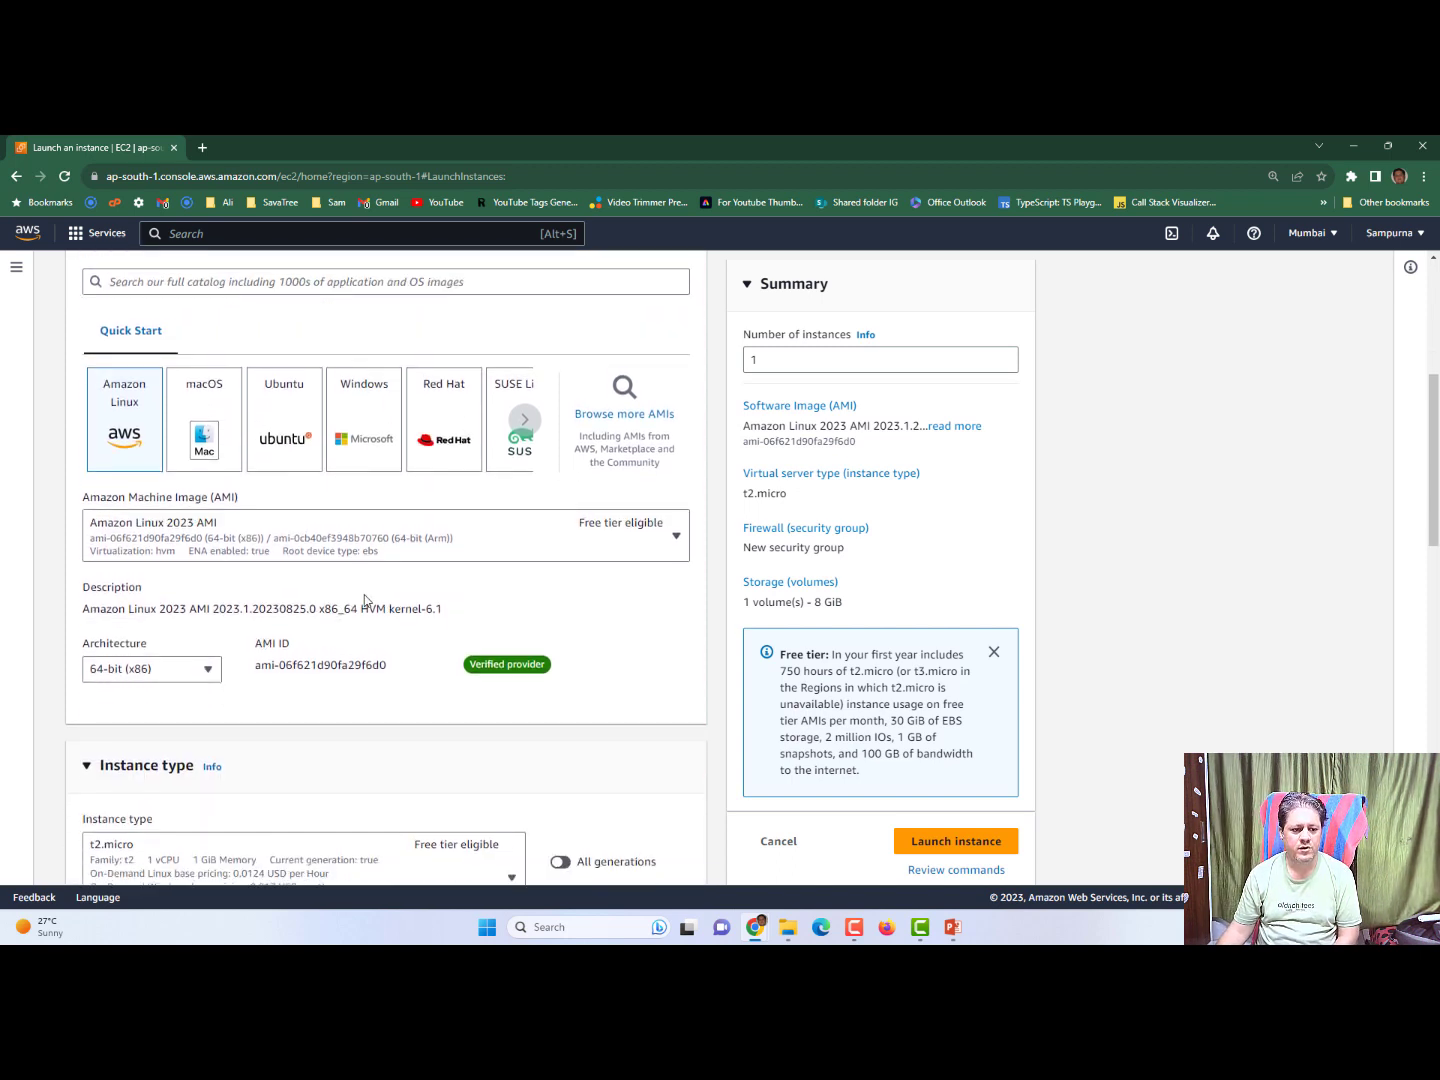
scroll(365, 596, down, 2)
click(207, 540)
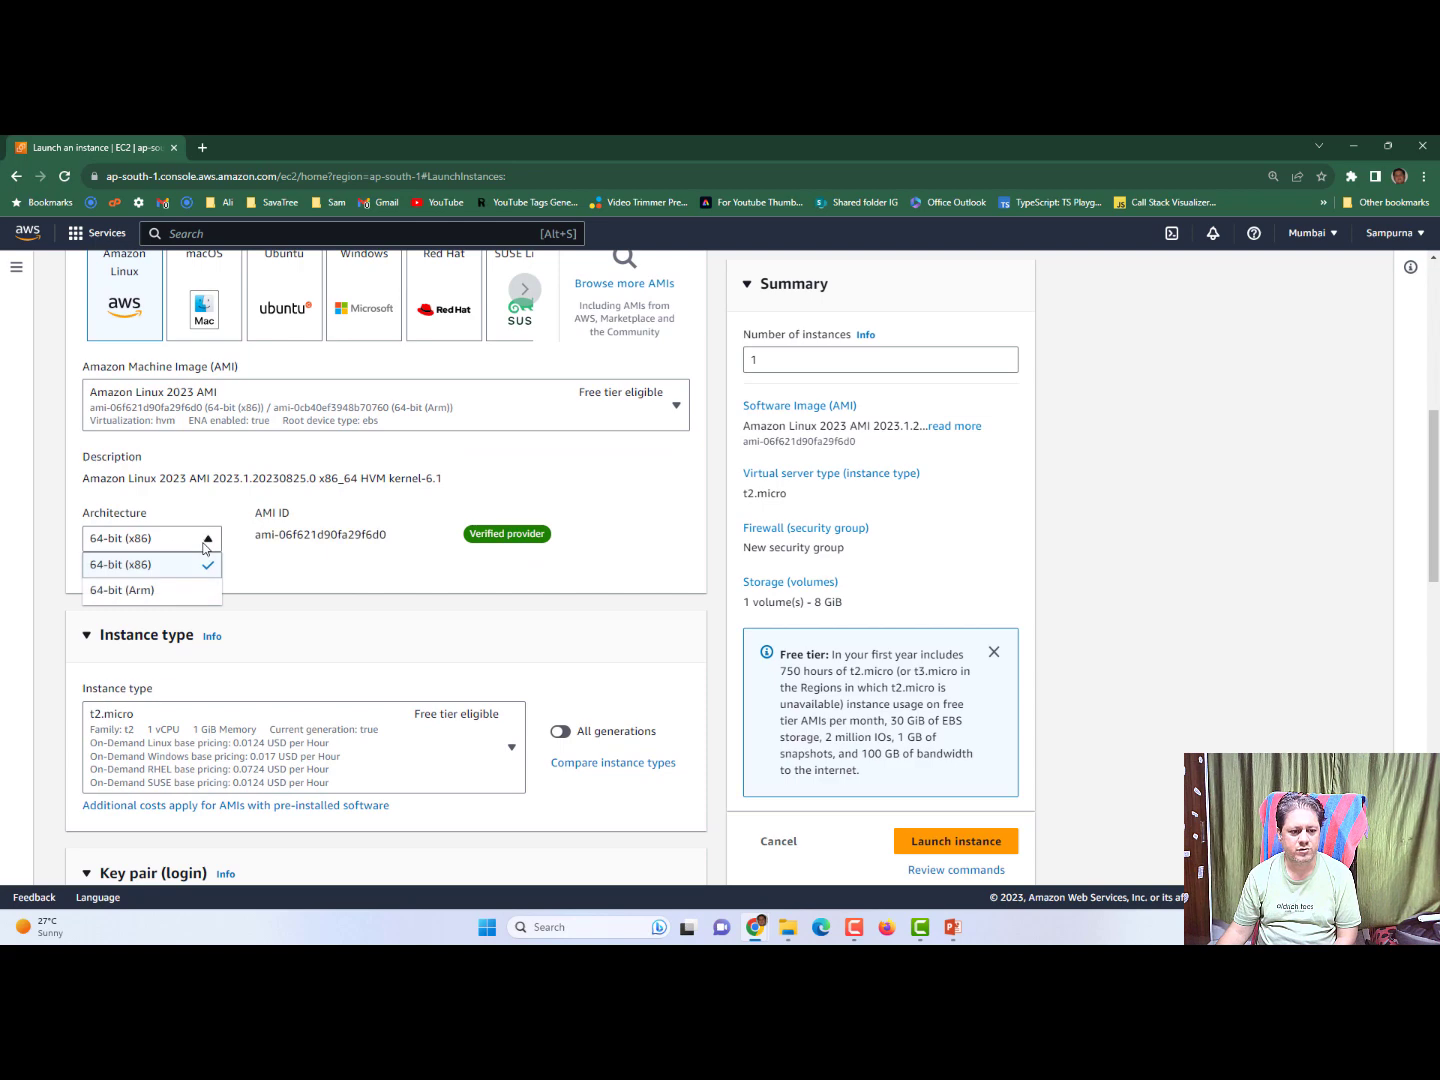
click(206, 544)
Review the instance type's specifications and pricing, and check the key pair choices.
scroll(346, 597, down, 3)
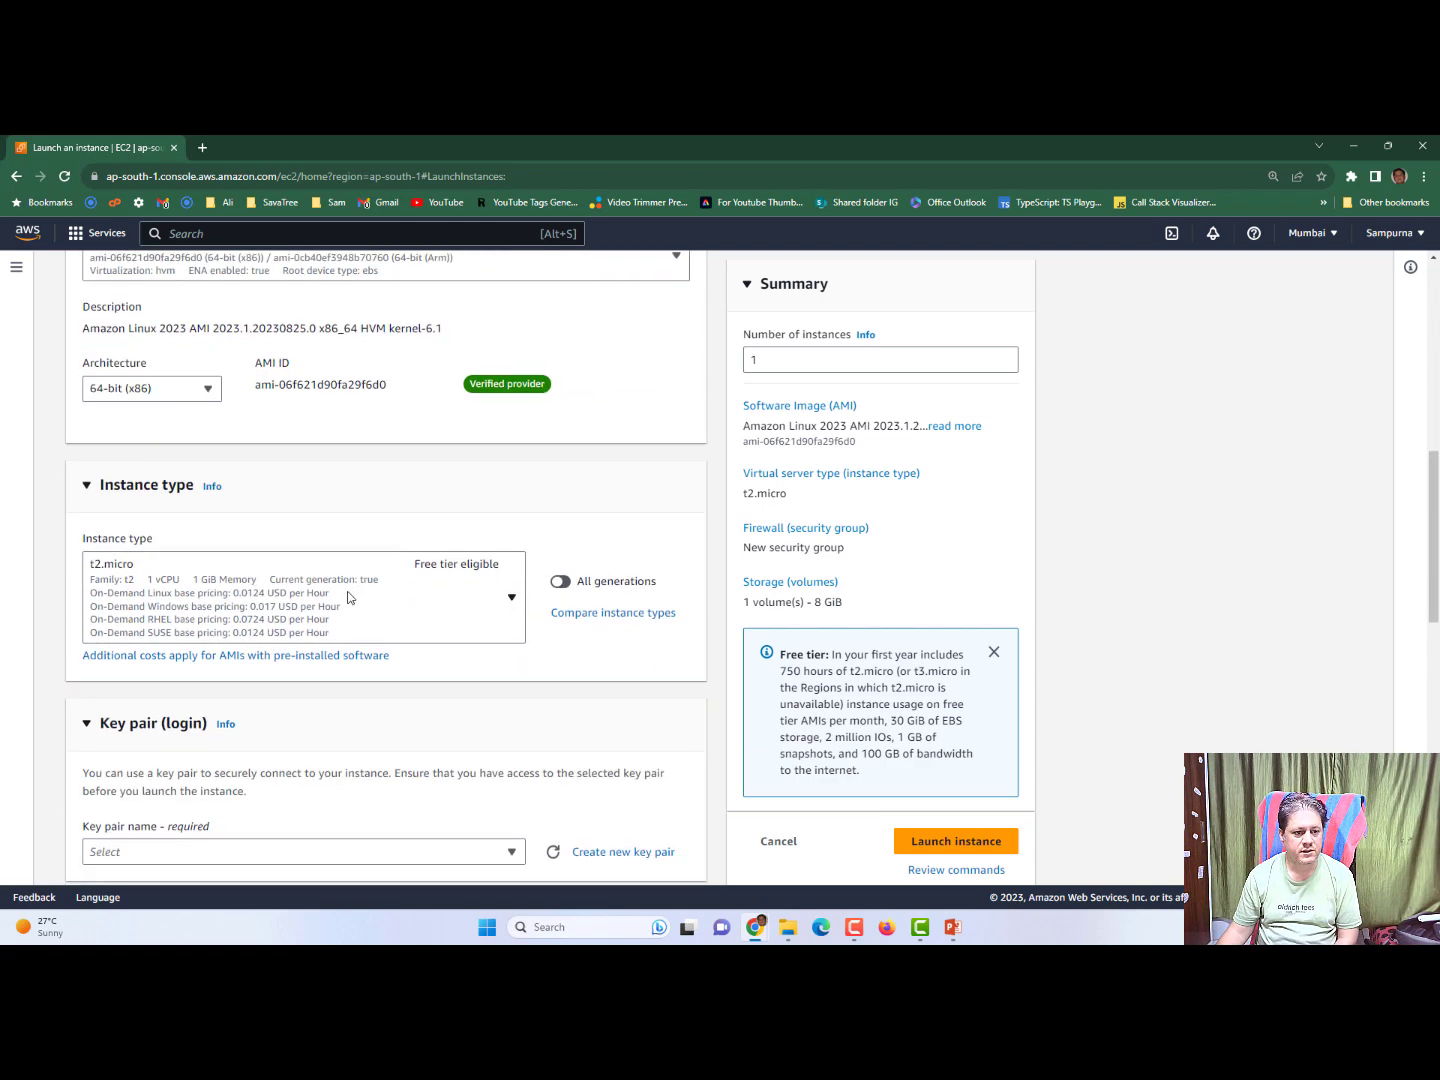
scroll(349, 597, down, 3)
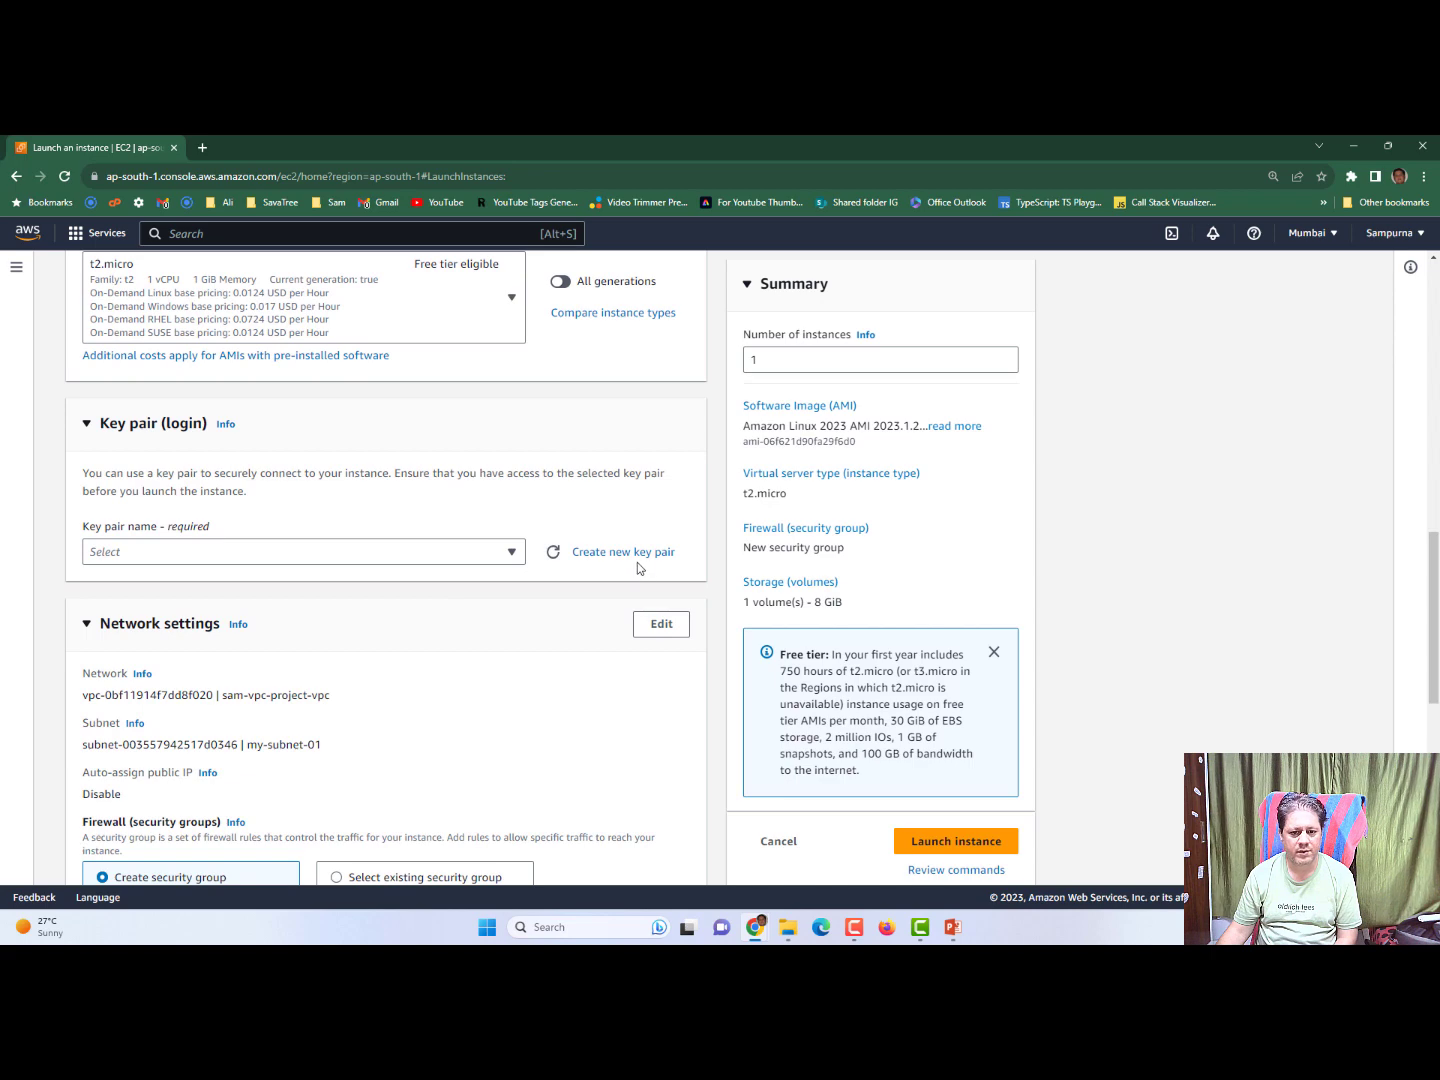
click(498, 551)
click(497, 550)
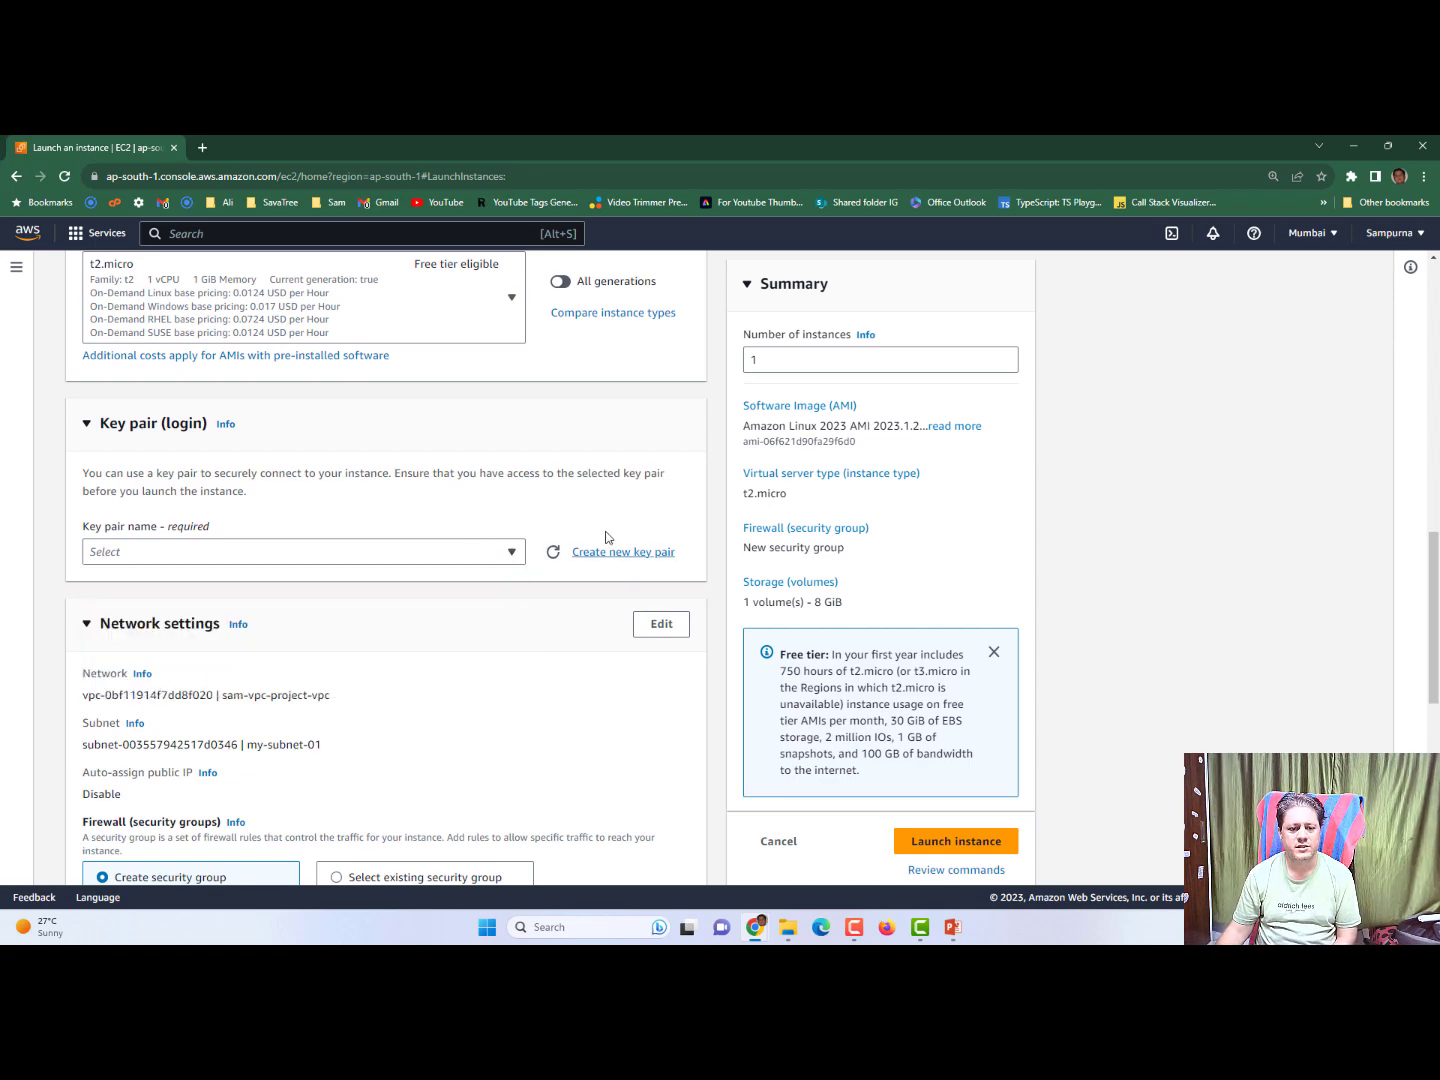
Review the network and security group settings, and examine the root volume's size and volume type options.
scroll(408, 637, down, 3)
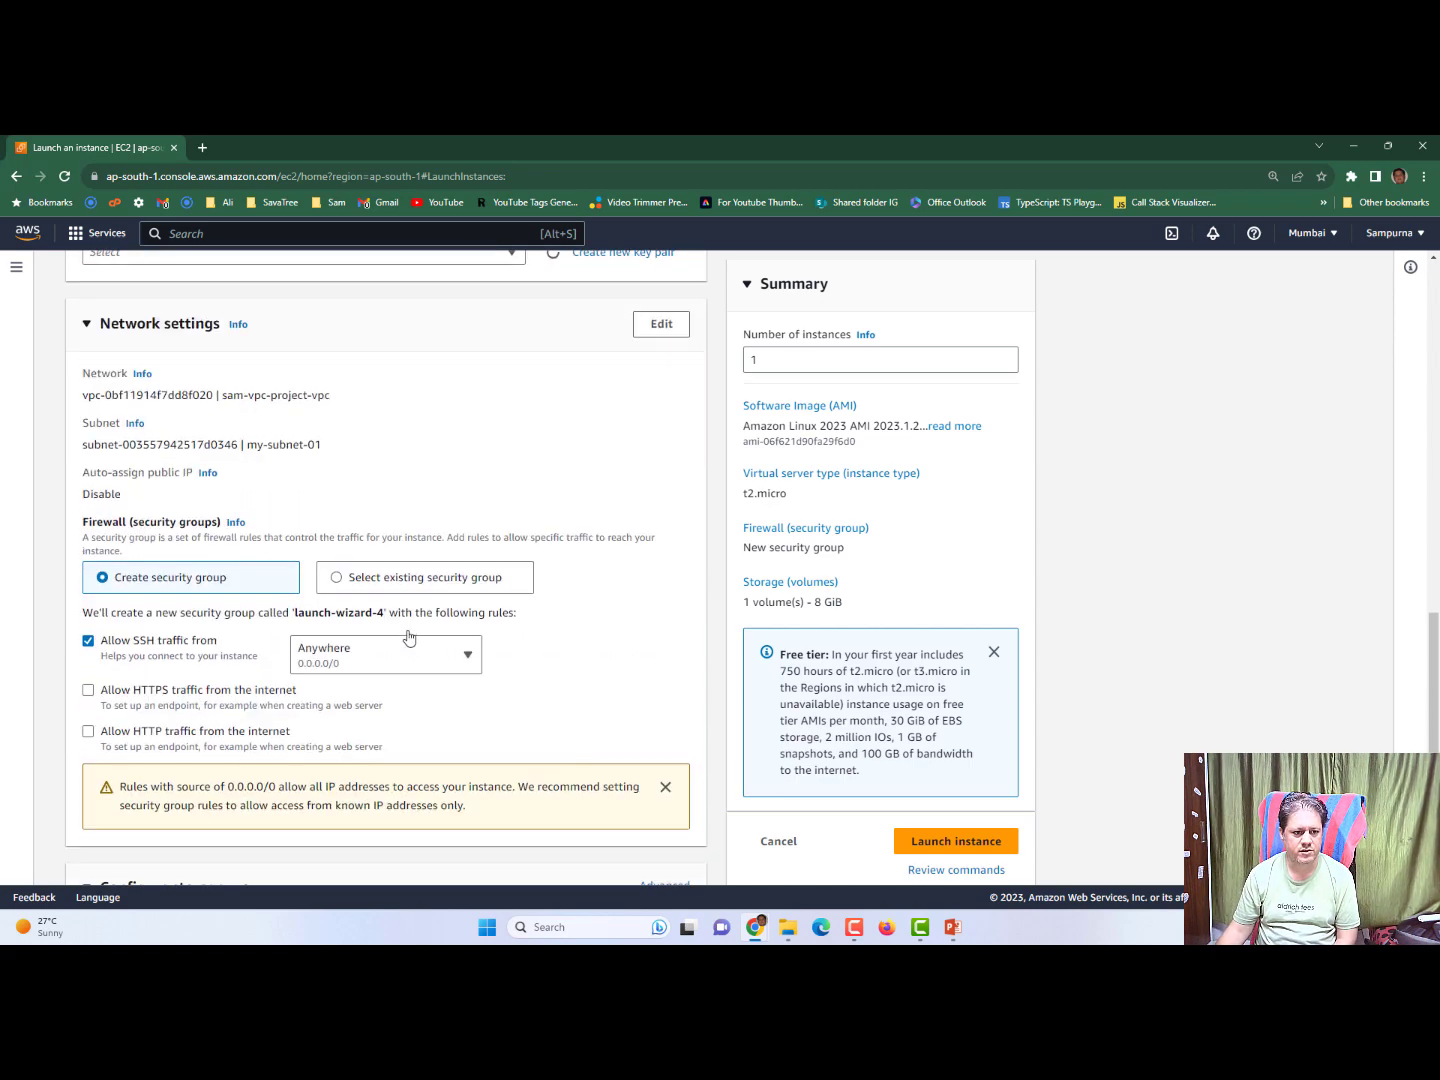
scroll(408, 636, down, 1)
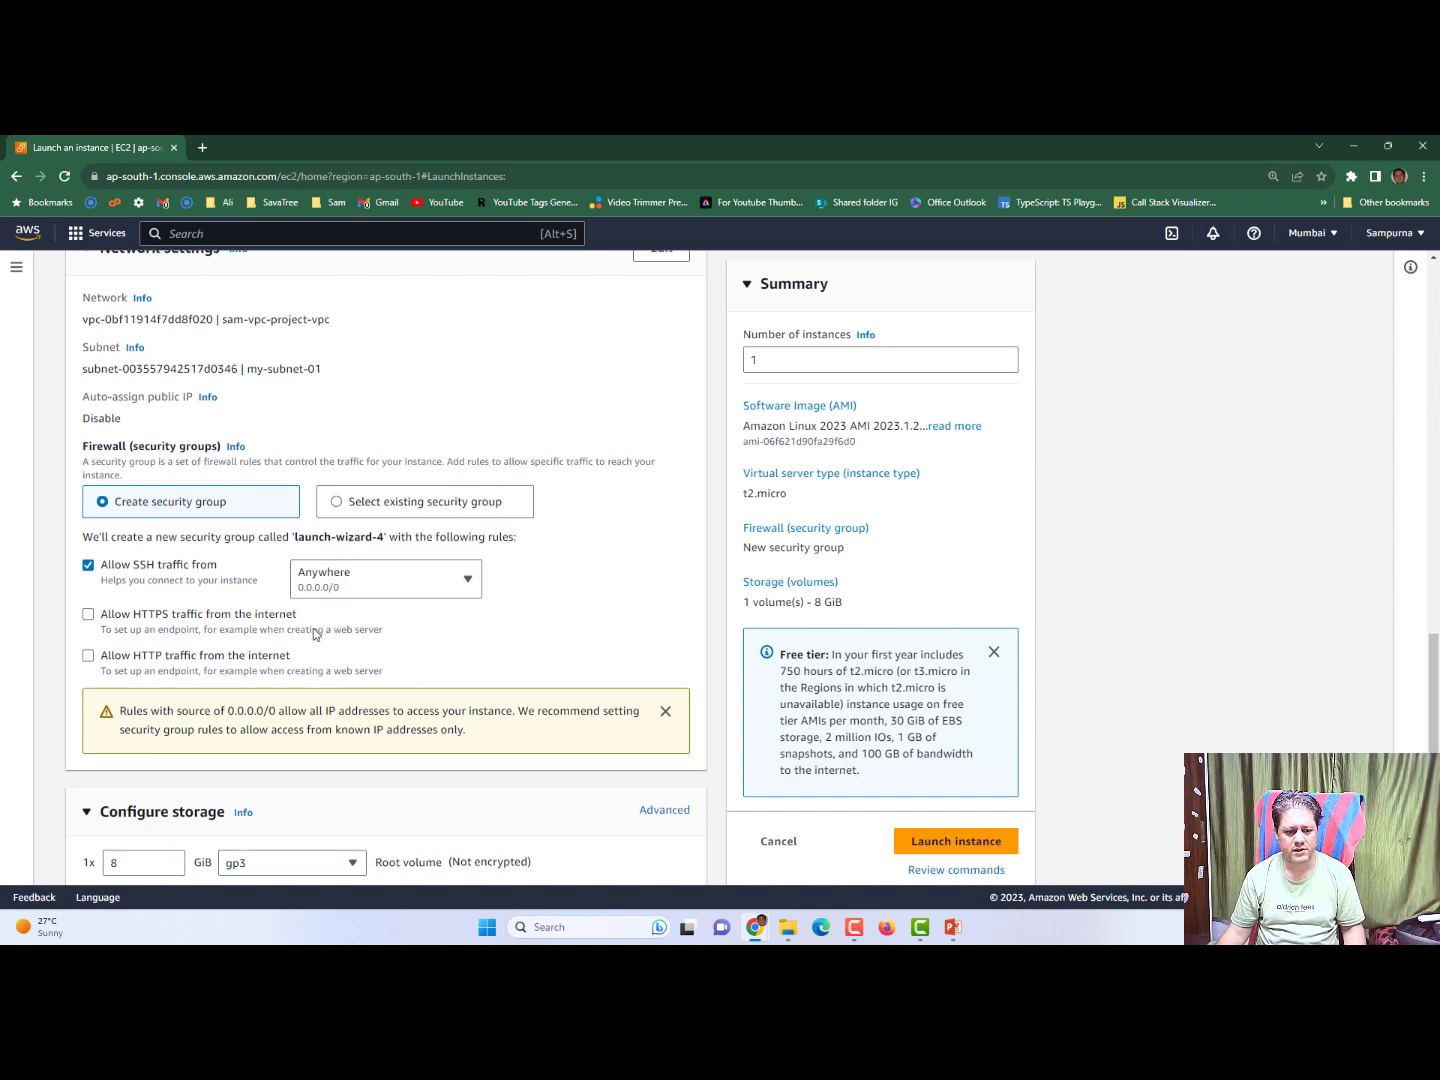
scroll(313, 628, down, 2)
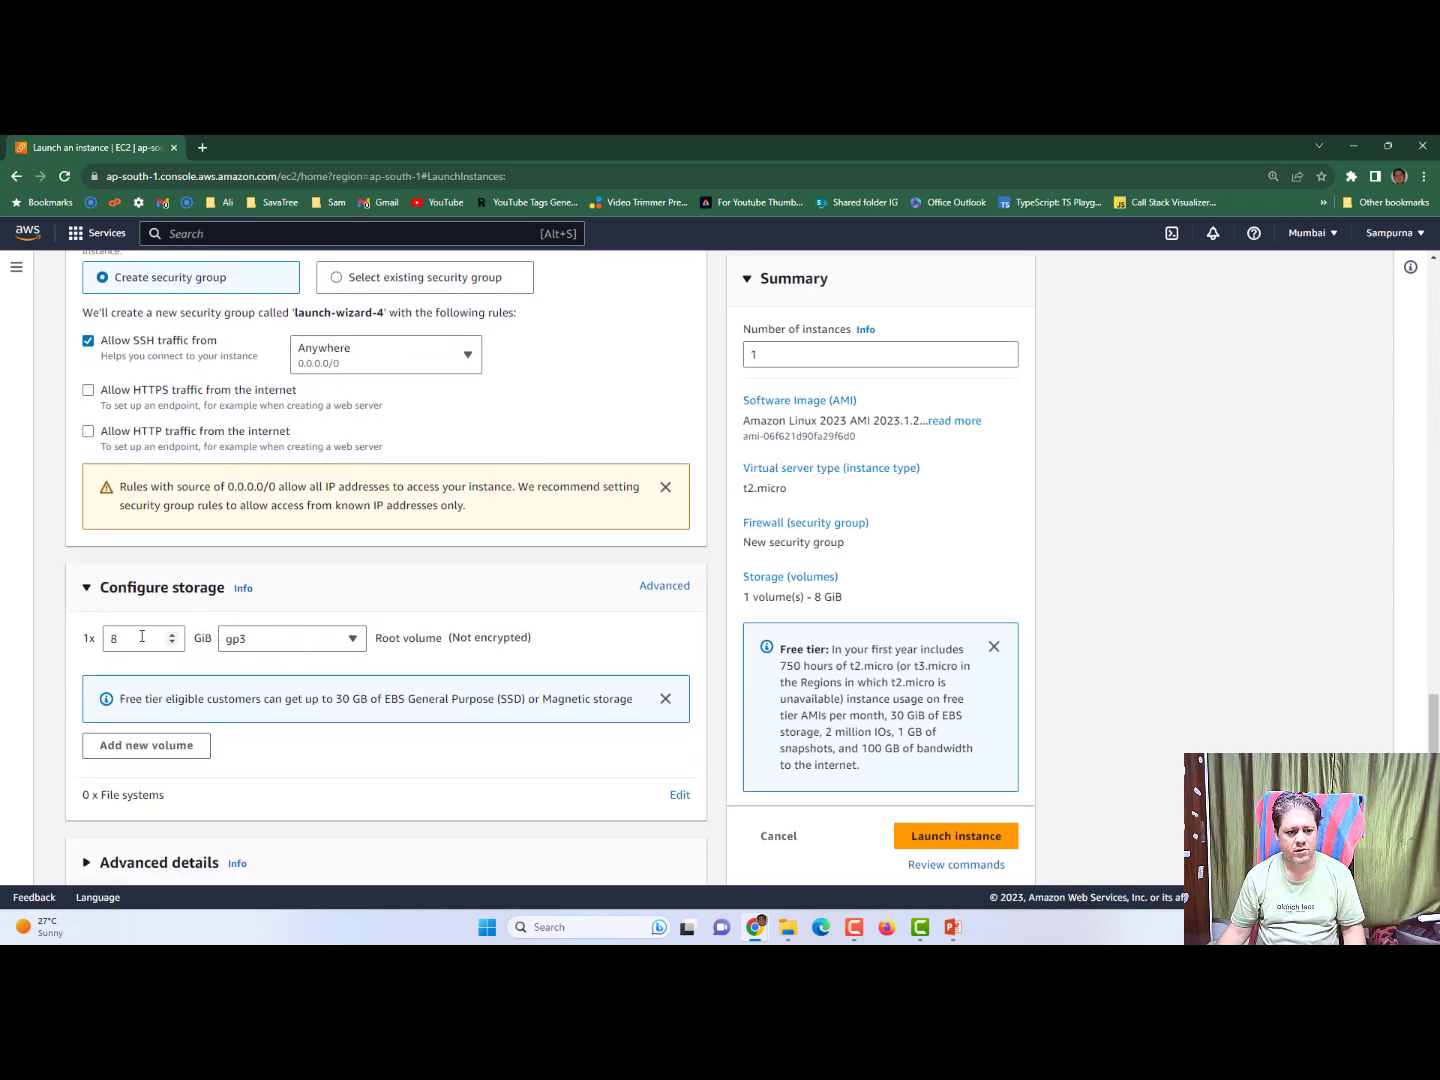
double_click(121, 640)
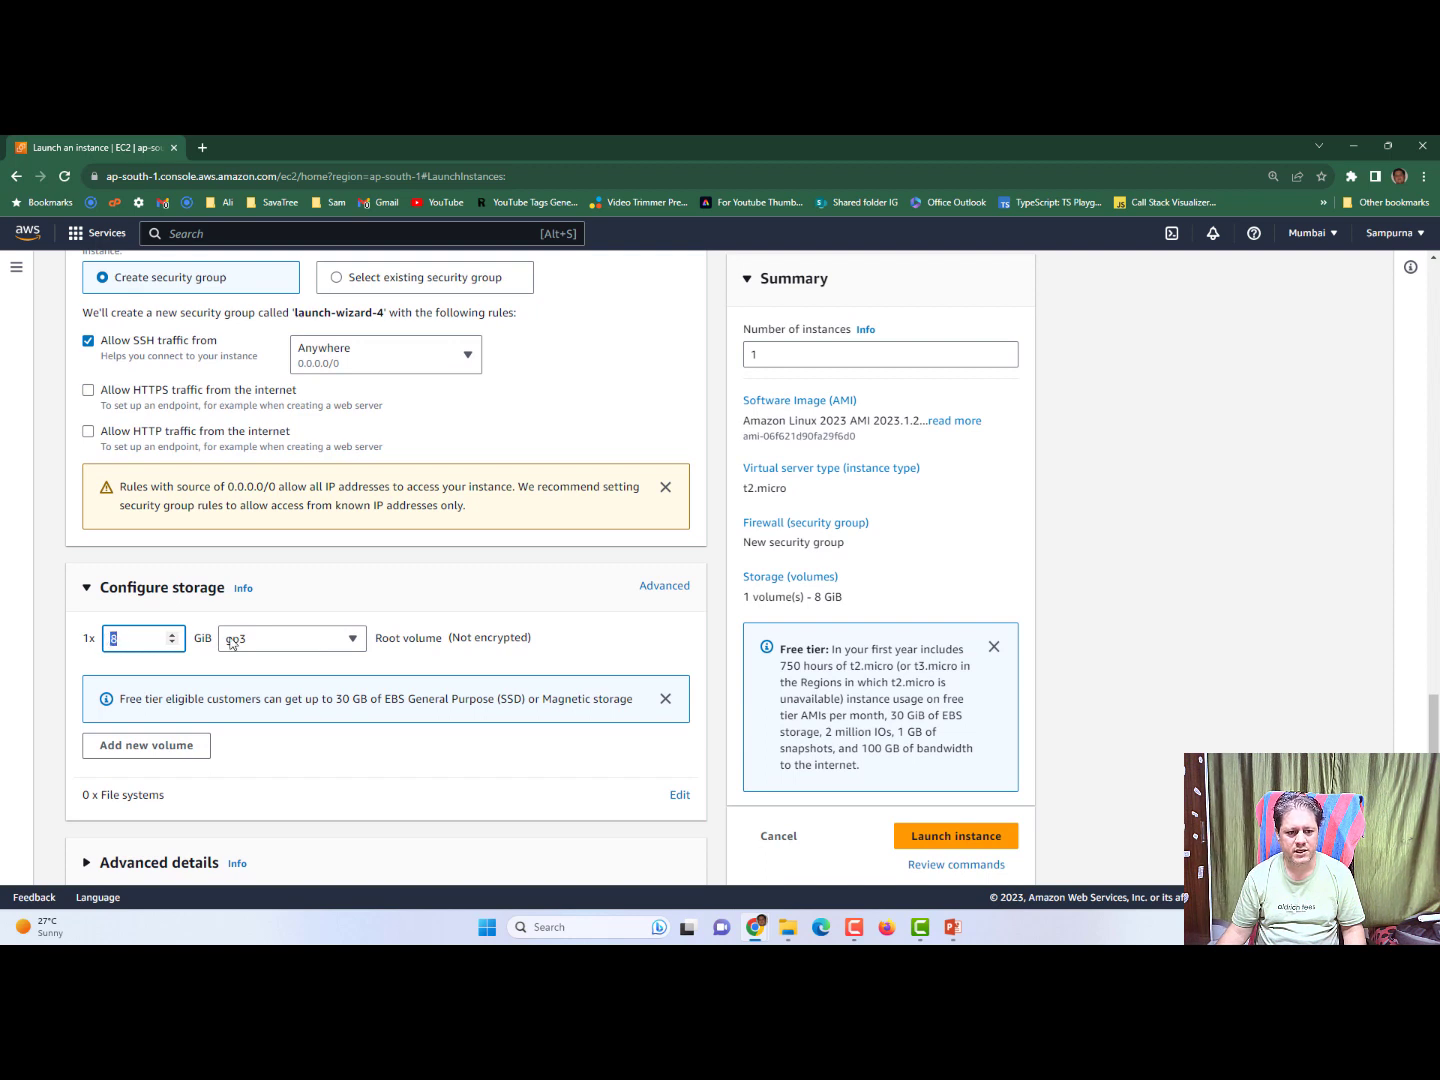
click(340, 645)
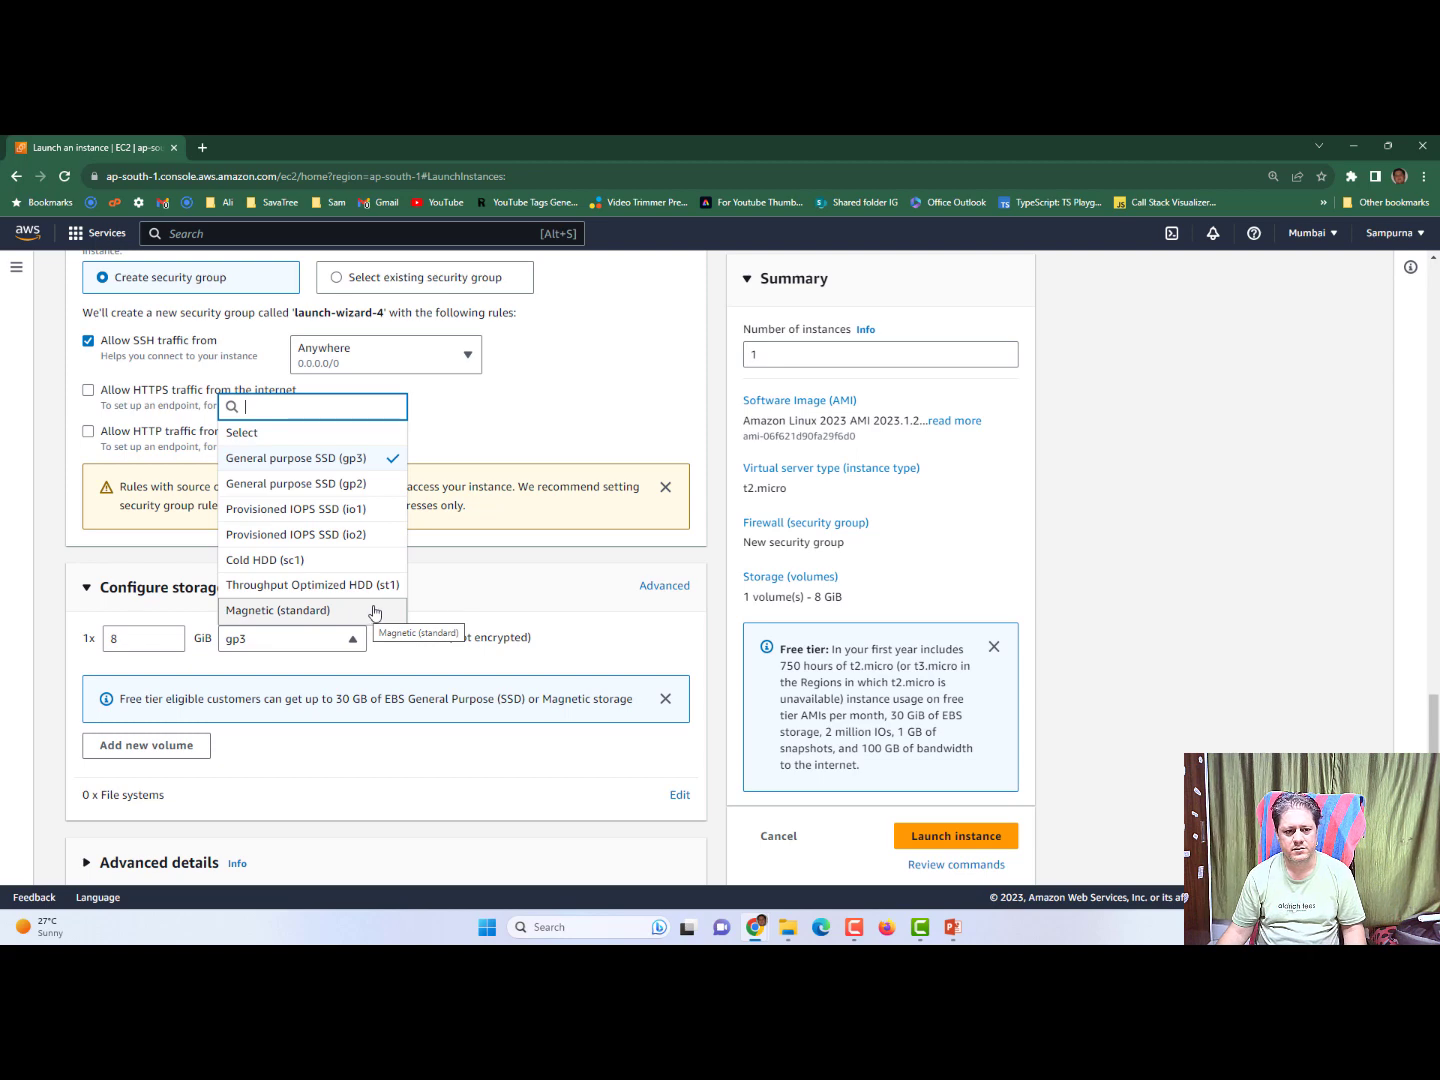
click(659, 642)
scroll(566, 681, down, 1)
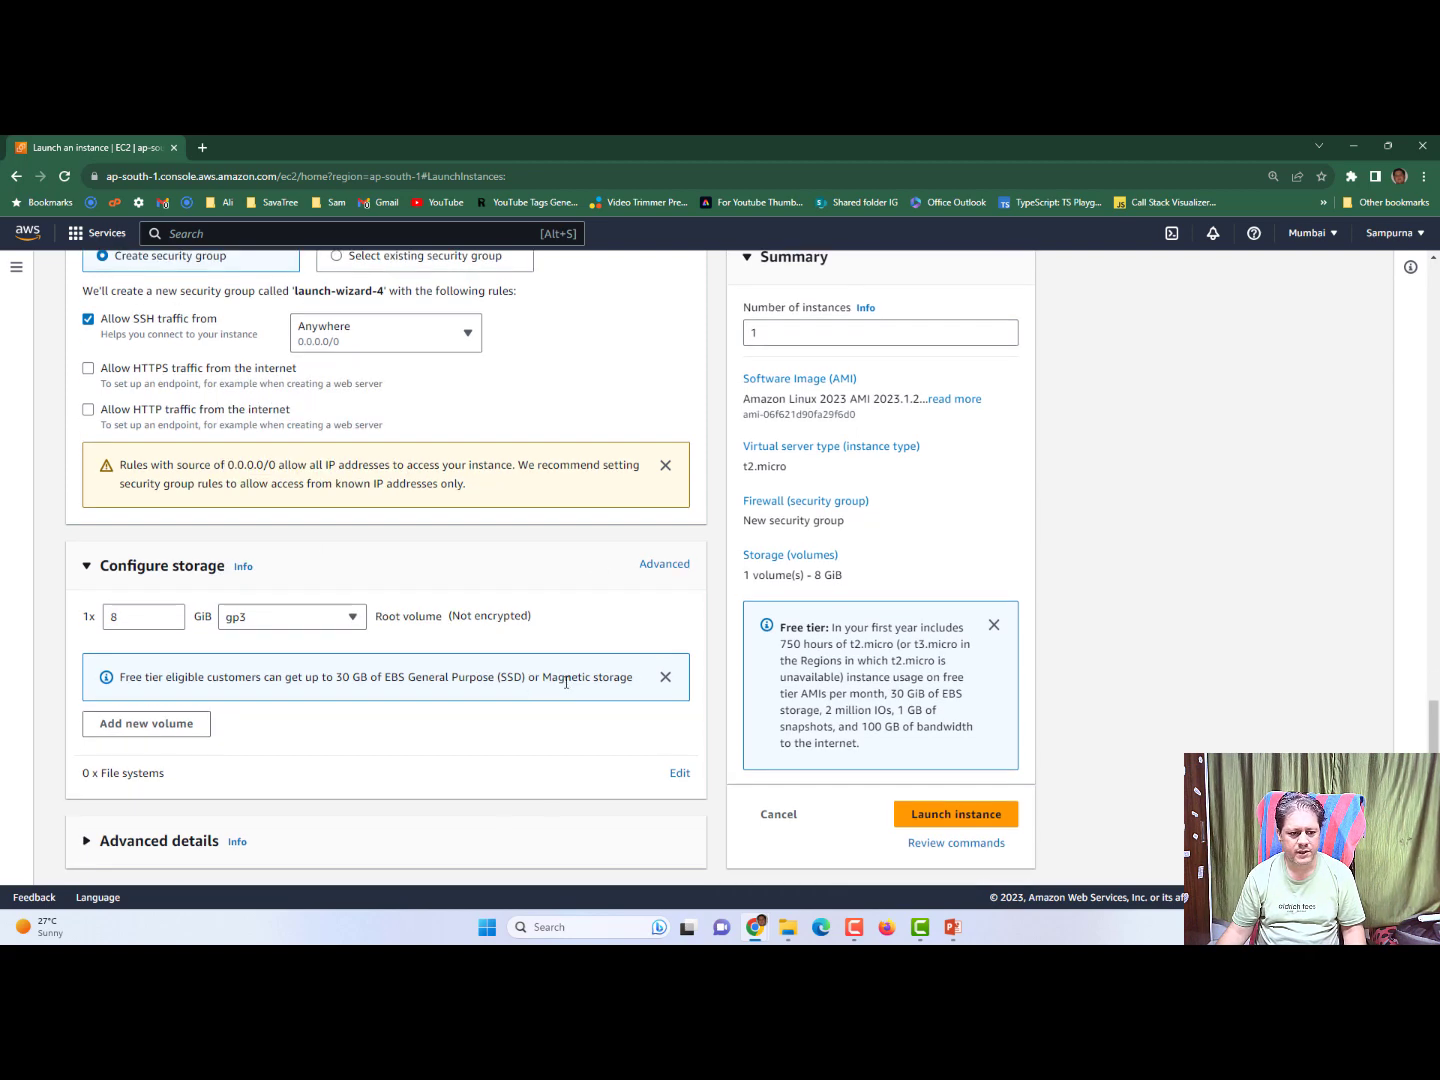
Review the launch summary's instance type, security group and storage against the form's settings.
scroll(487, 694, up, 4)
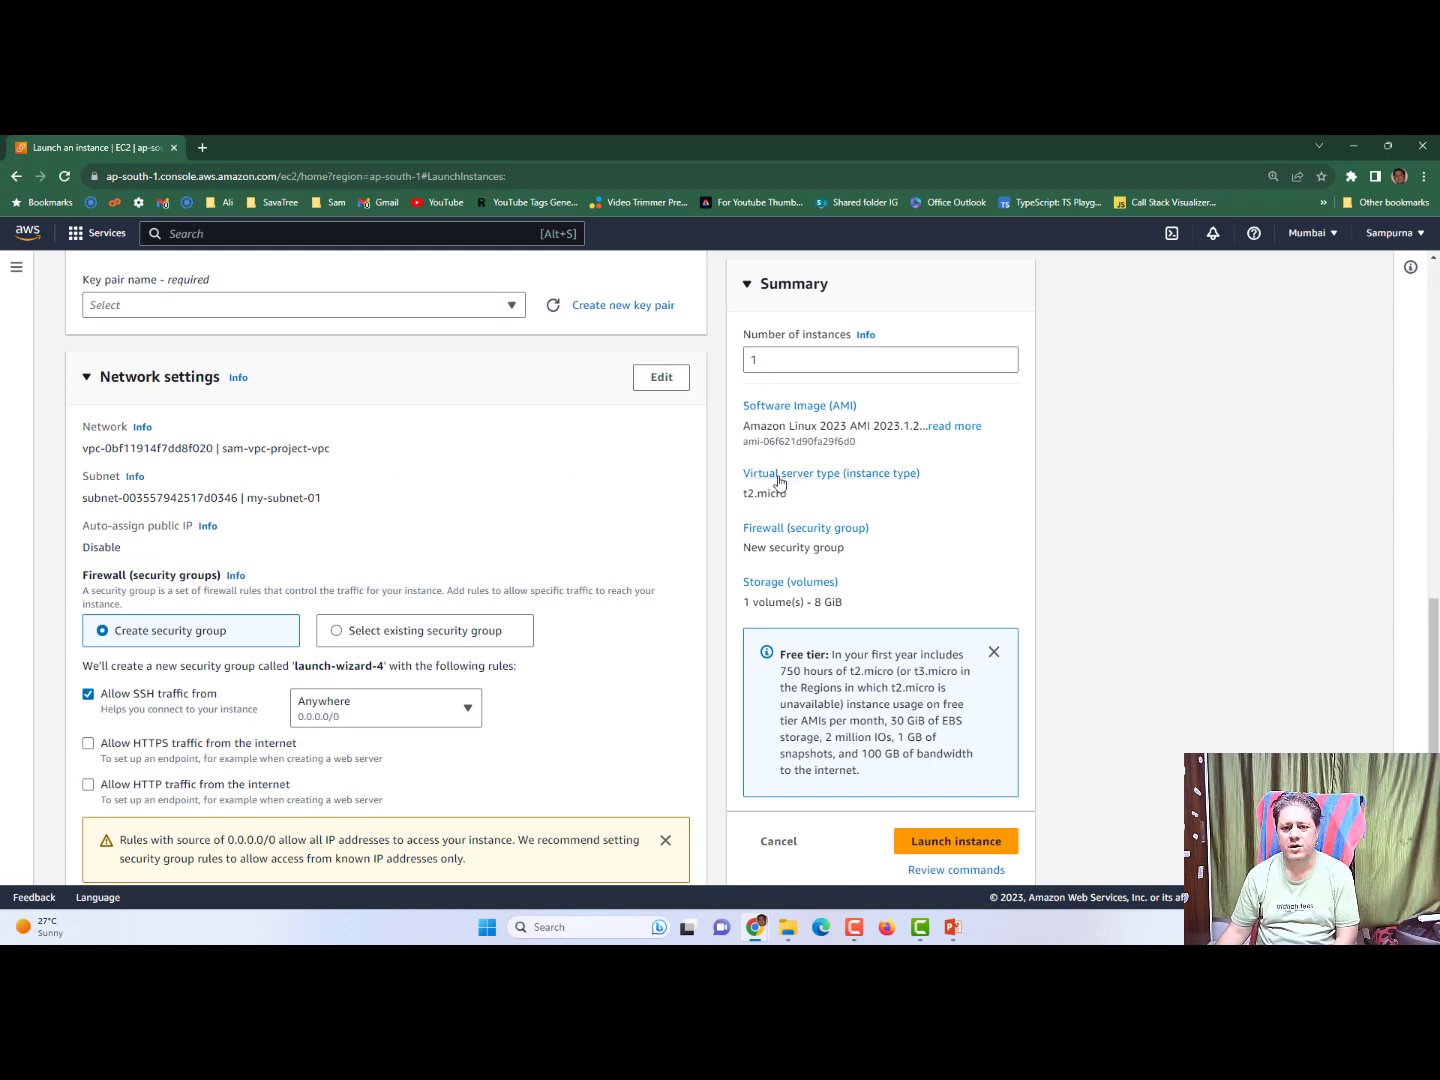
drag(795, 497, 734, 497)
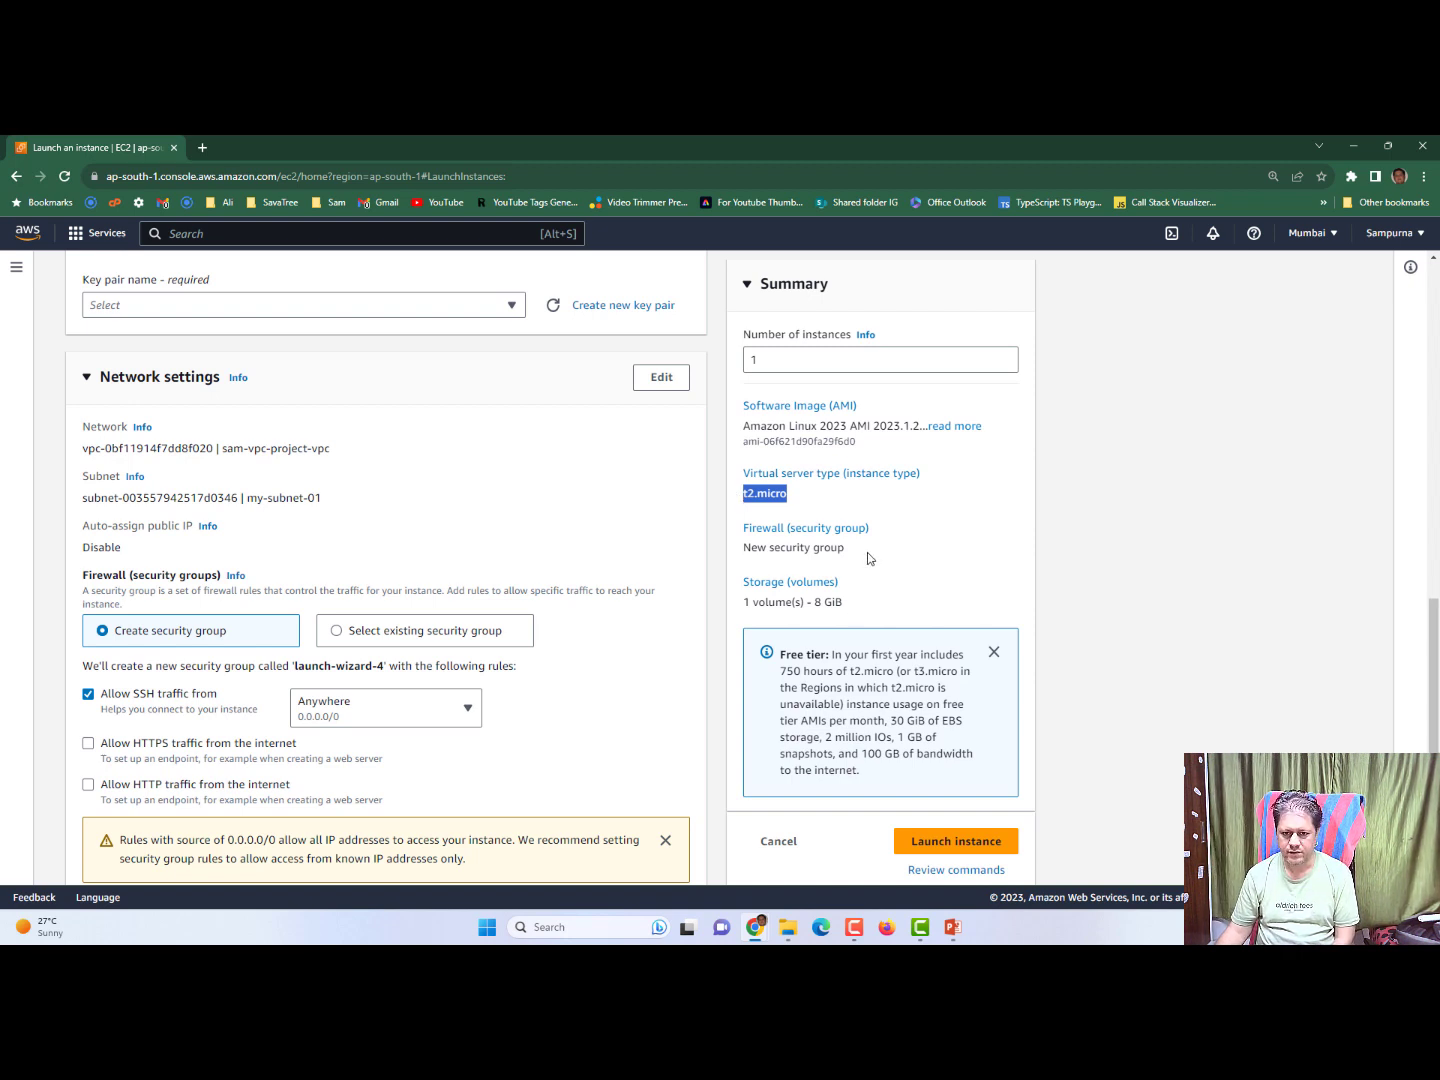
drag(868, 558, 737, 552)
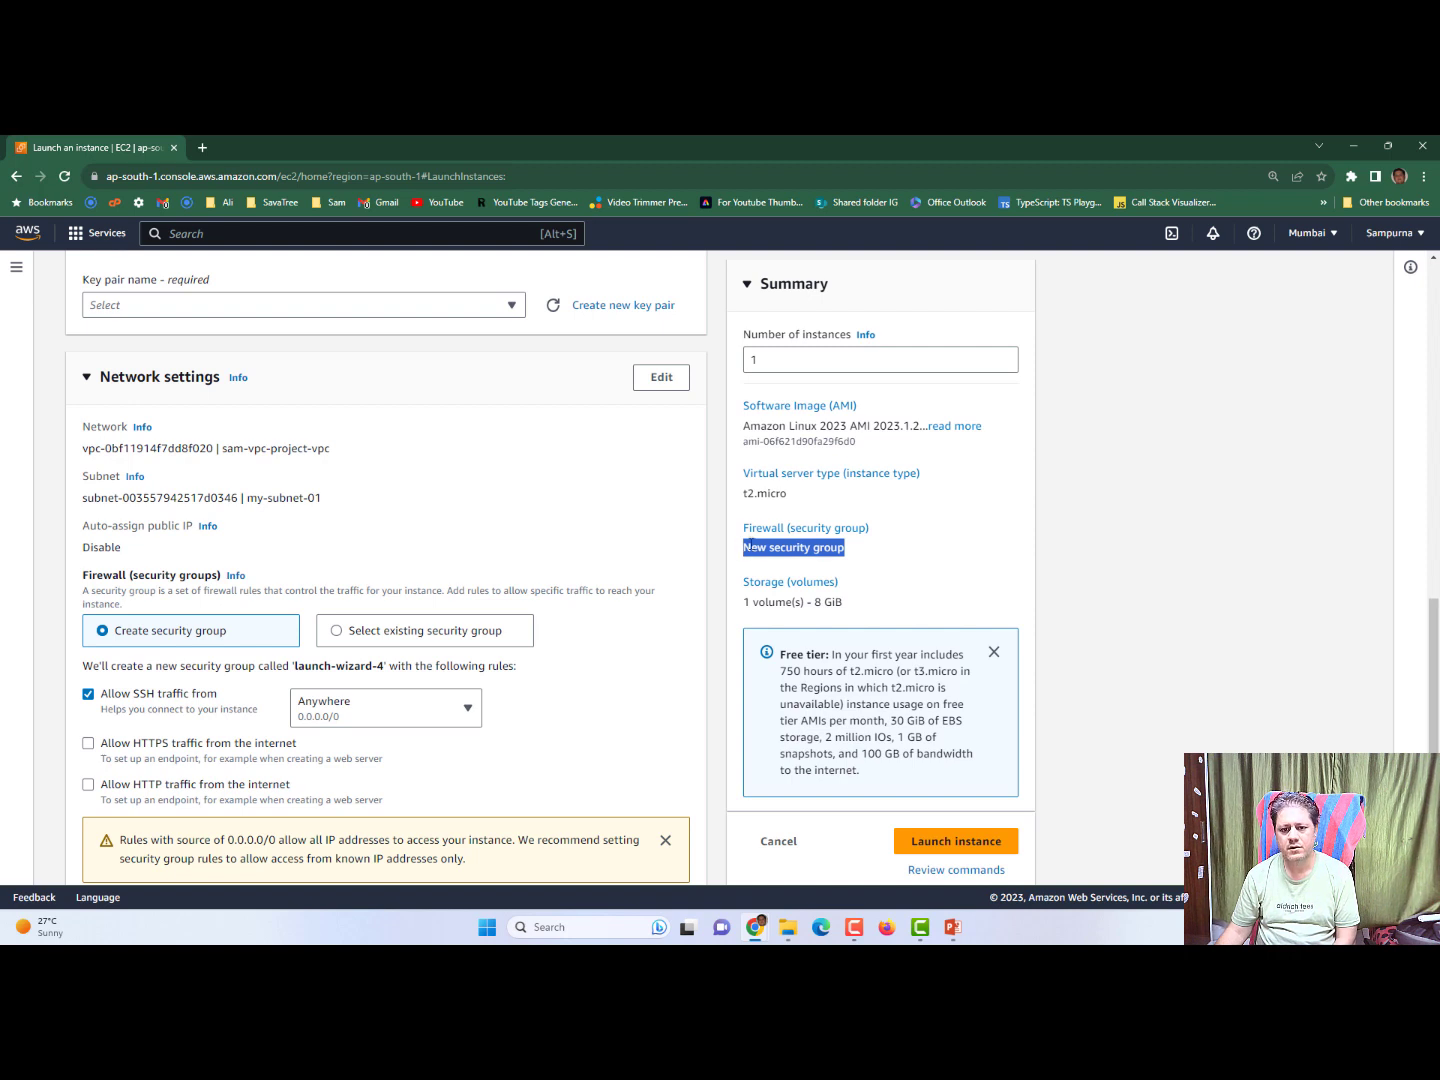
drag(873, 607, 731, 615)
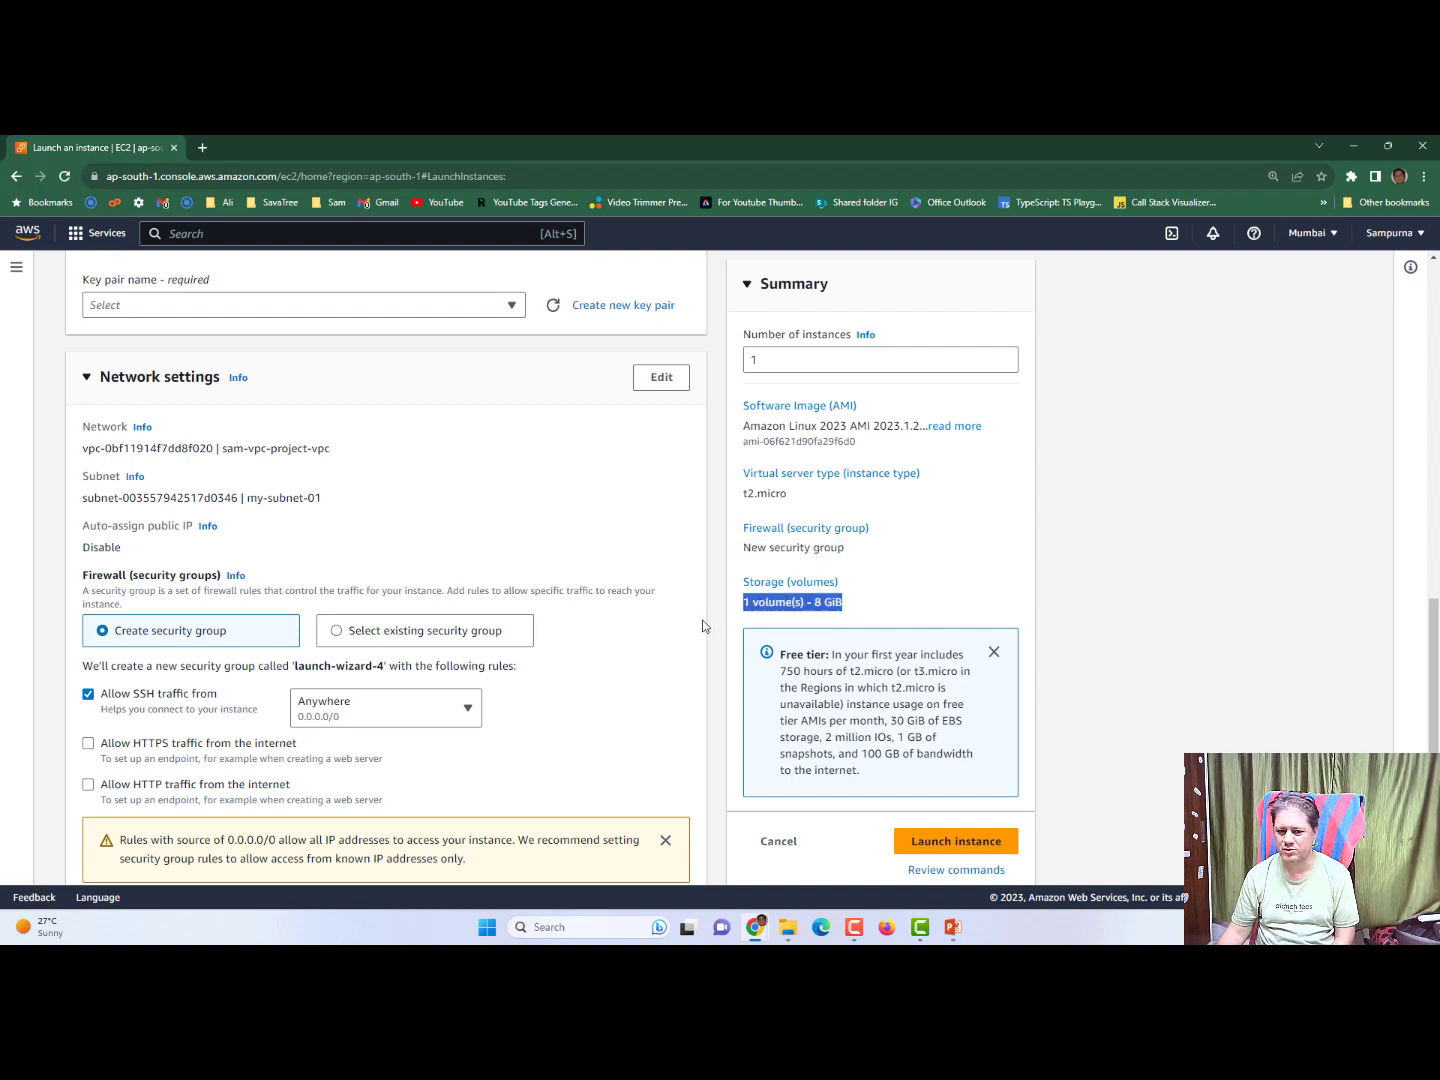
scroll(702, 625, down, 3)
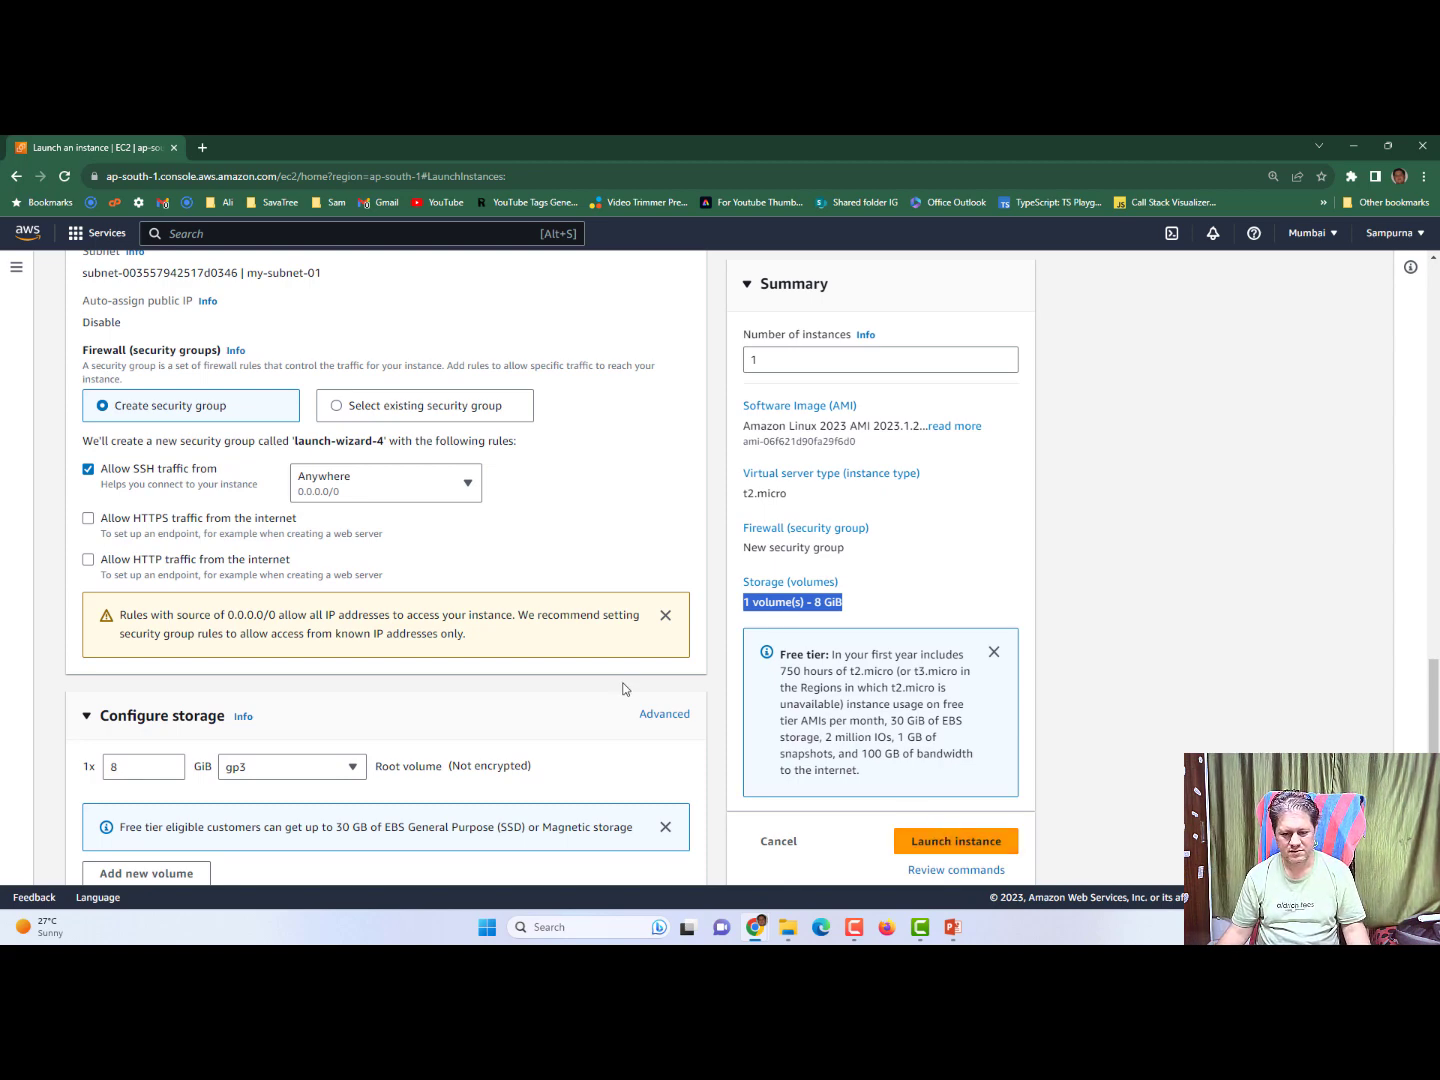
scroll(622, 689, up, 12)
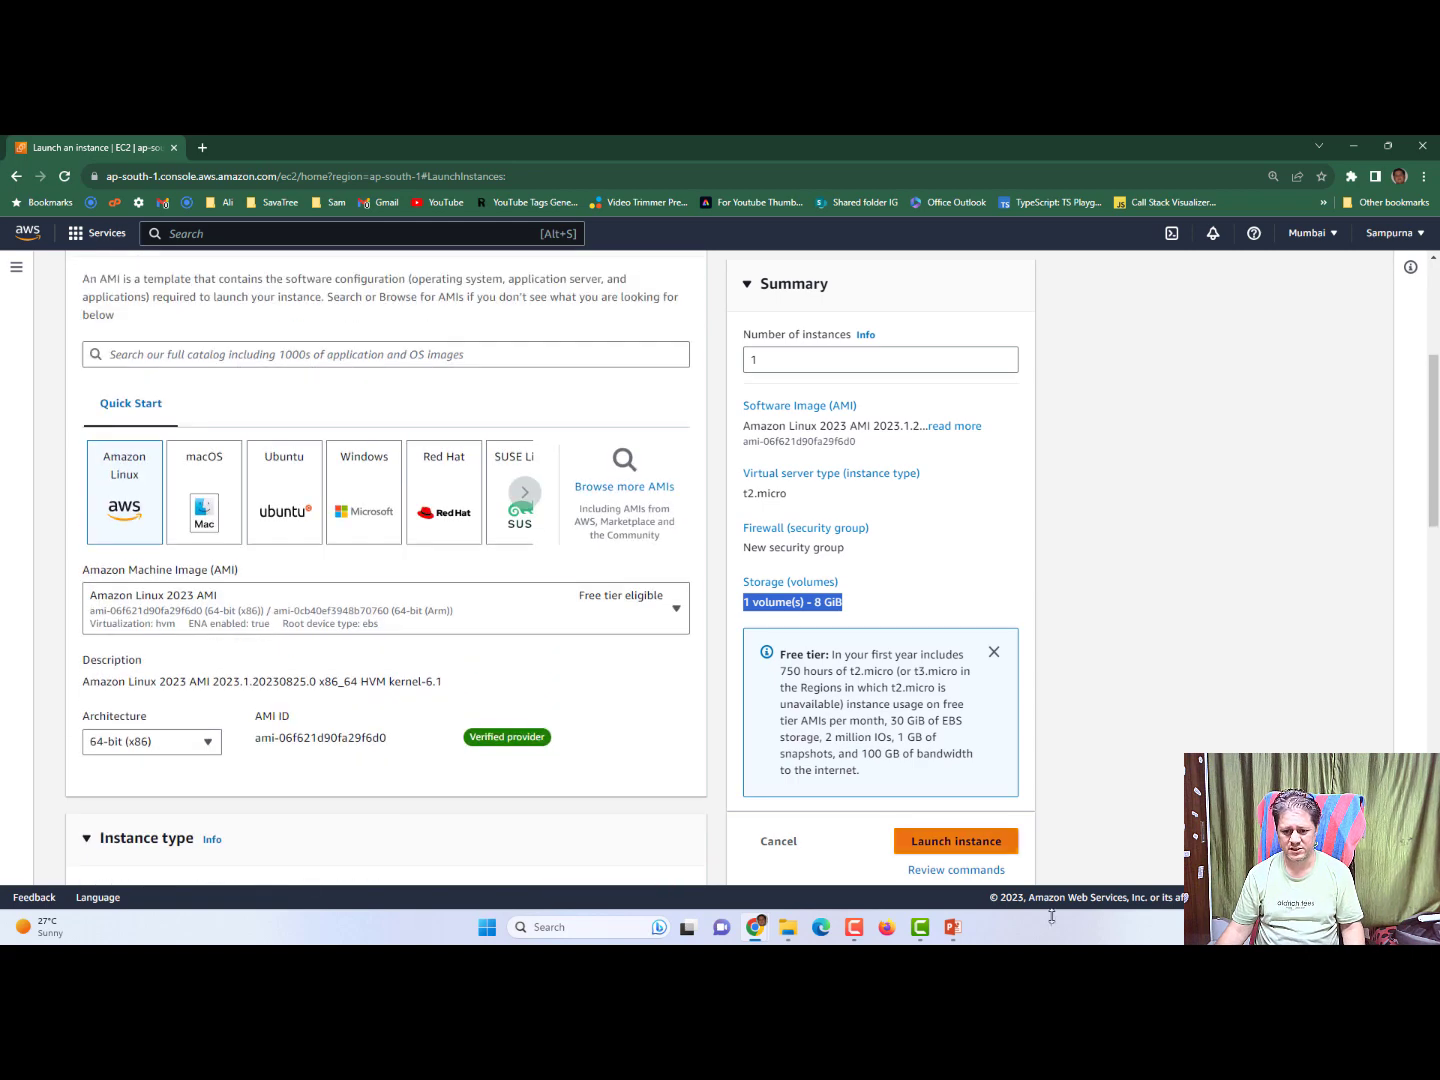
Switch to PowerPoint and present the slides from Launching an EC2 Instance through Elastic Load Balancing to EC2 Container Service.
click(953, 927)
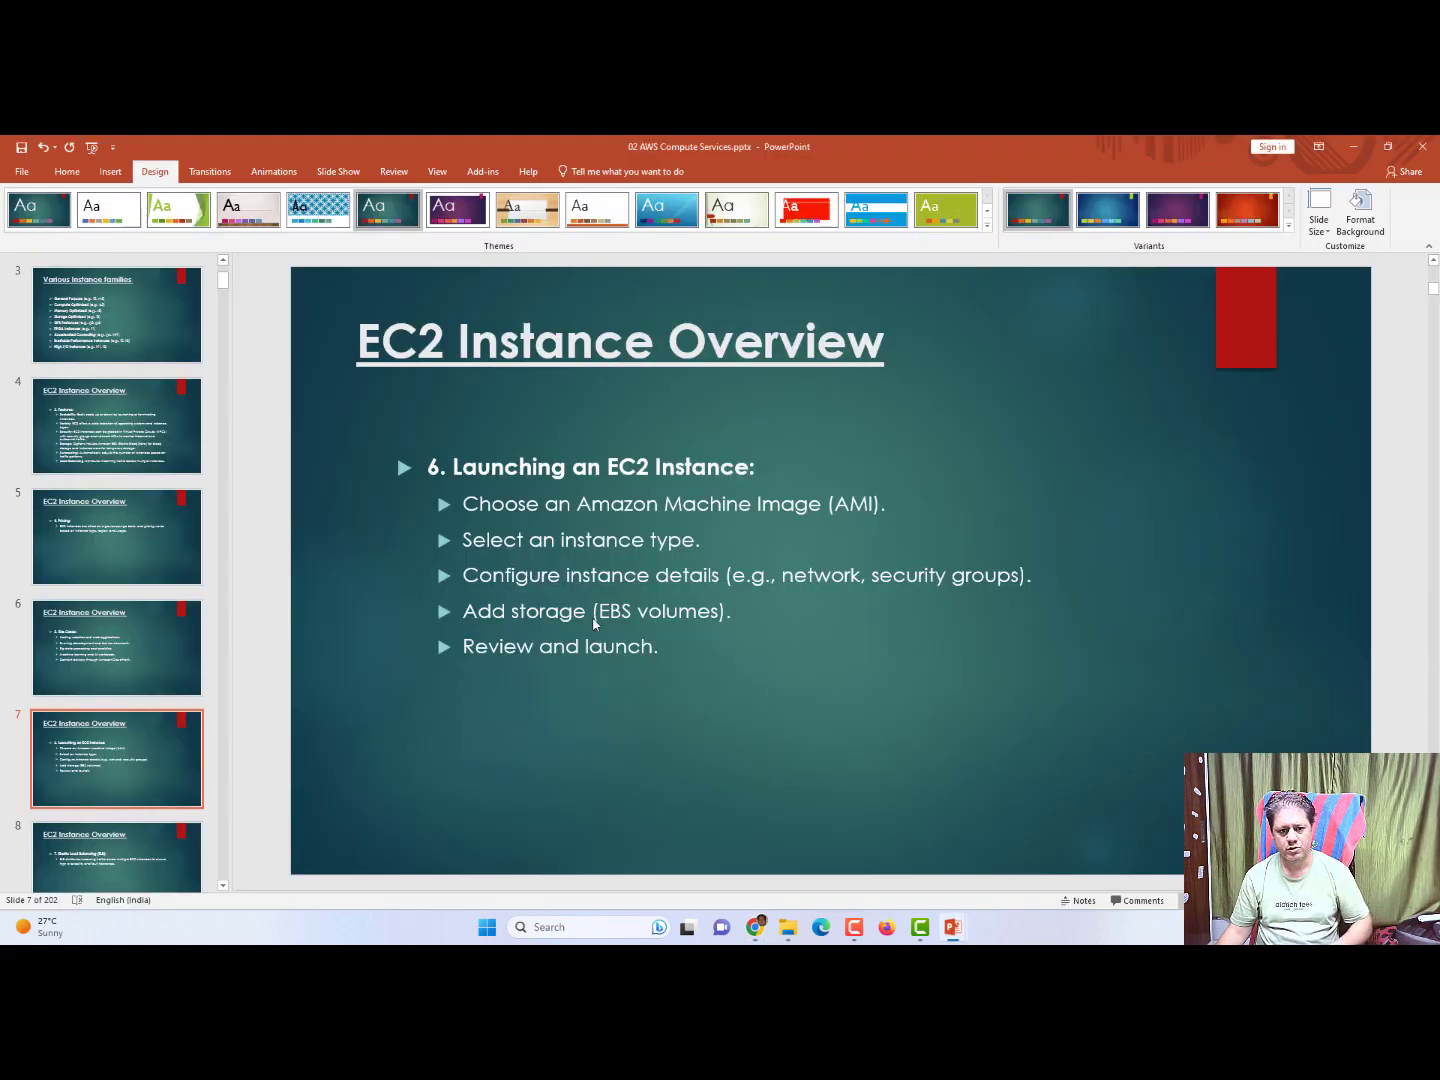
key(shift+F5)
key(Right)
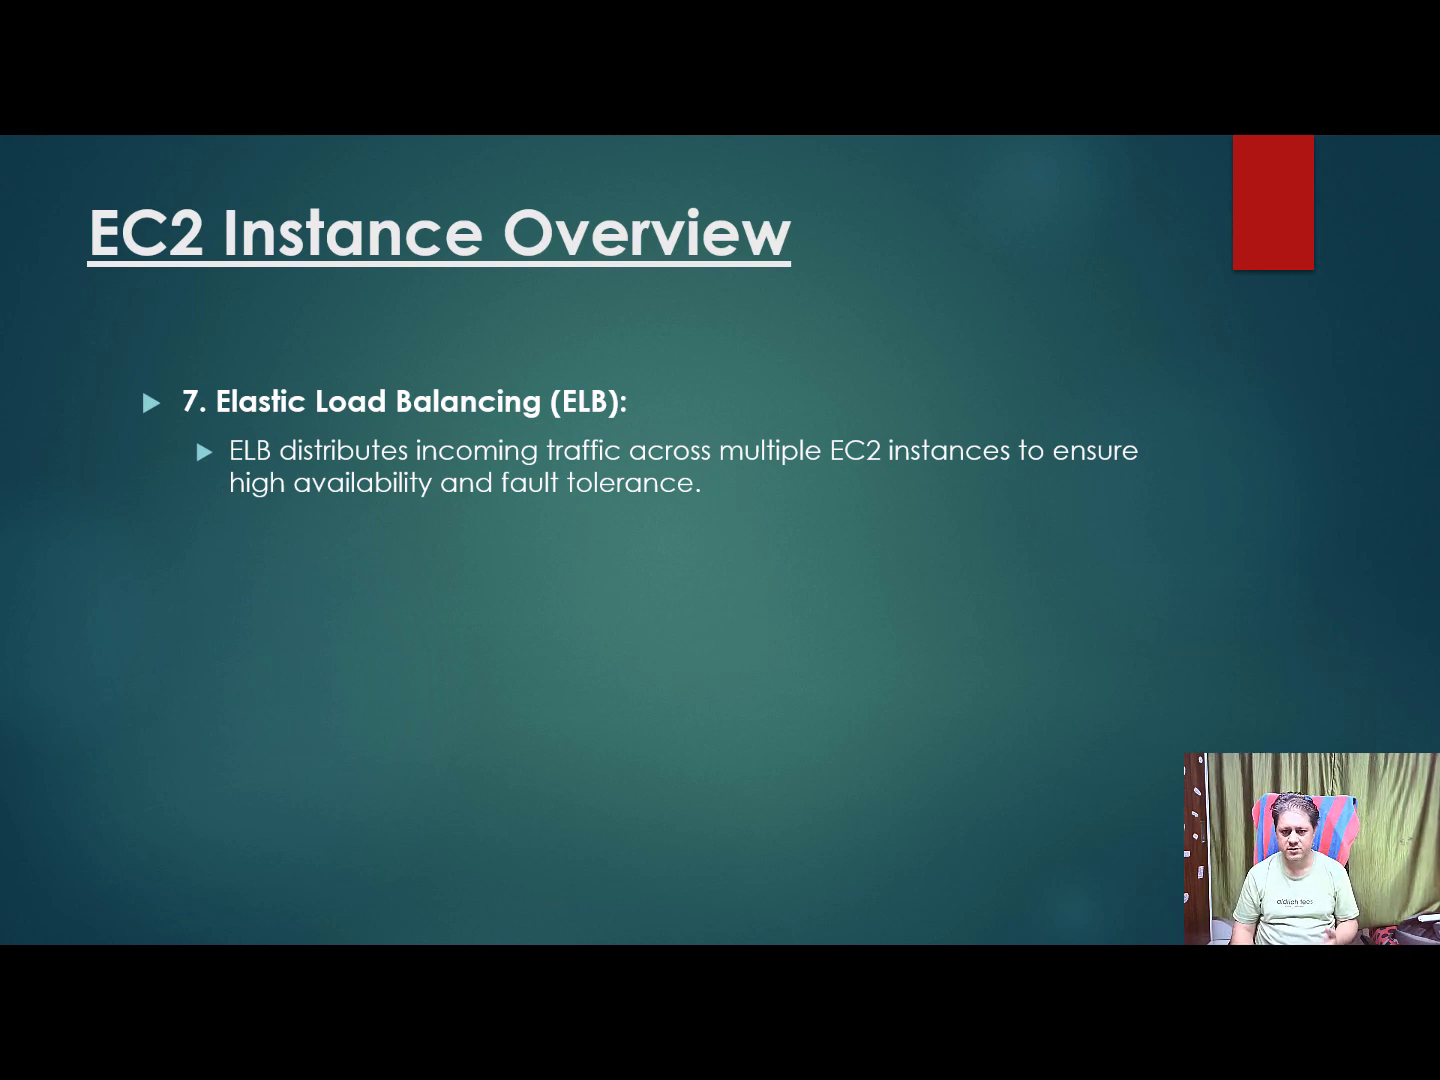
key(Right)
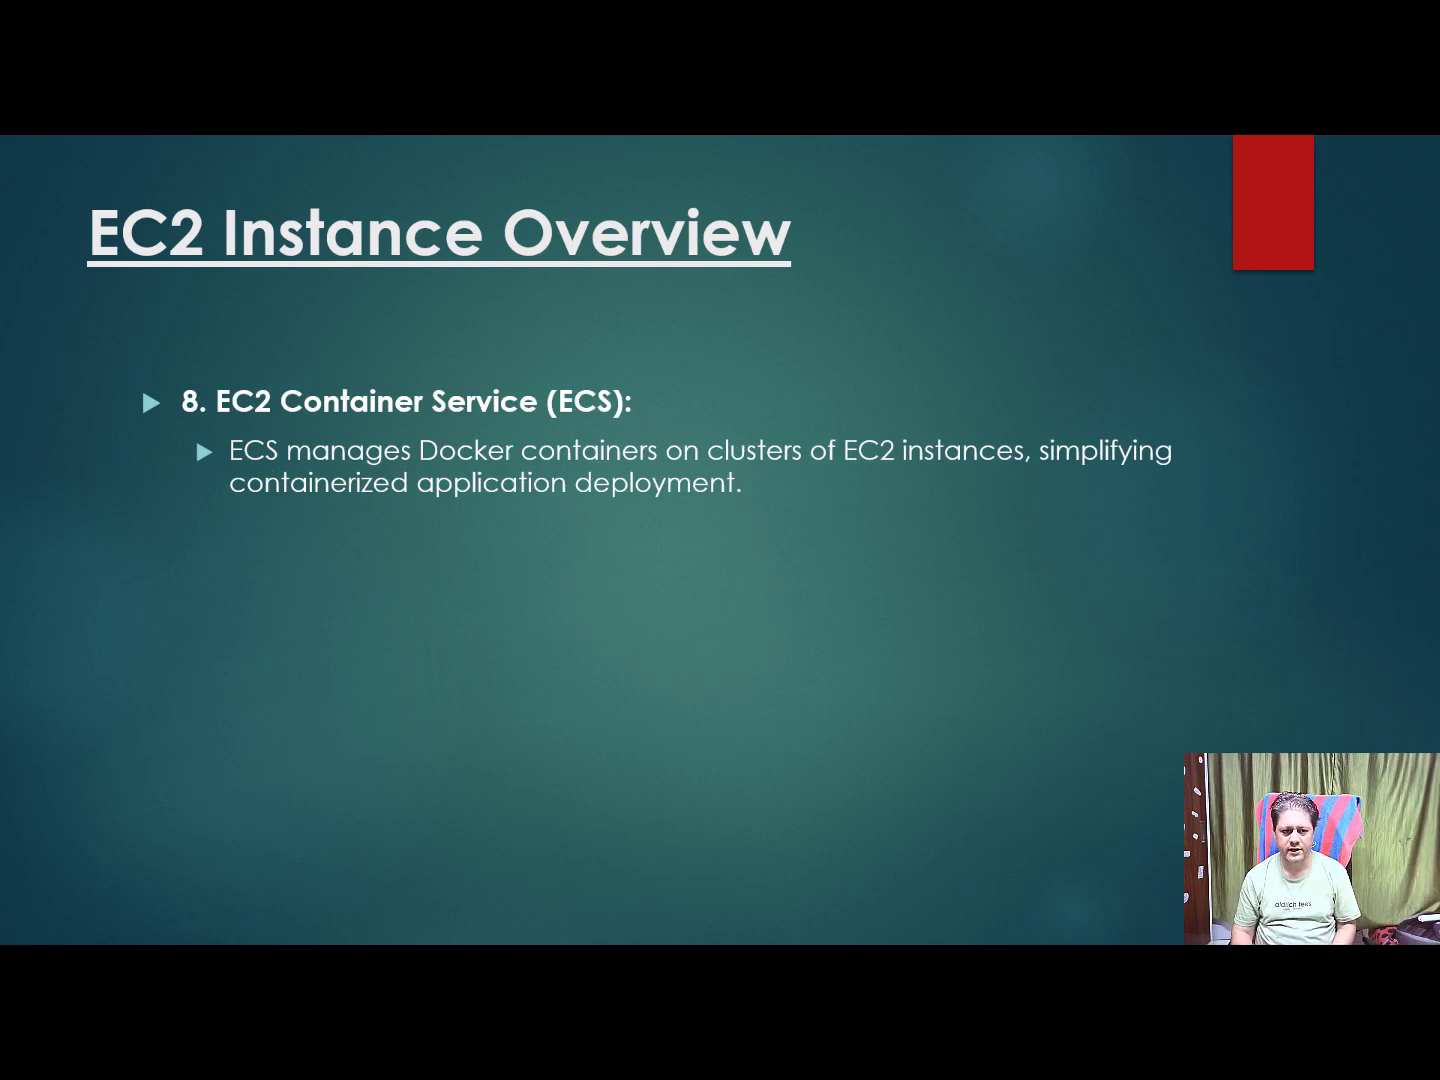